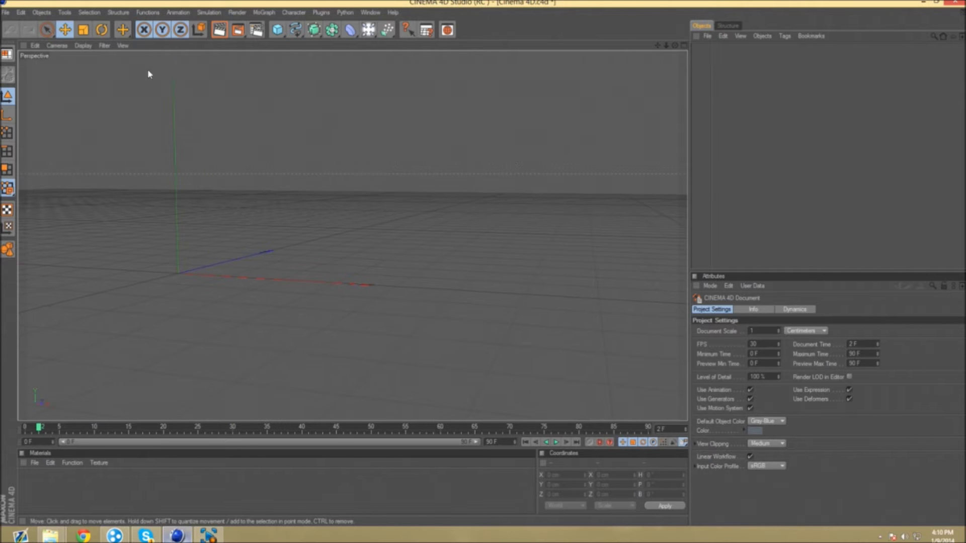
Create a new empty project.
click(6, 12)
click(23, 28)
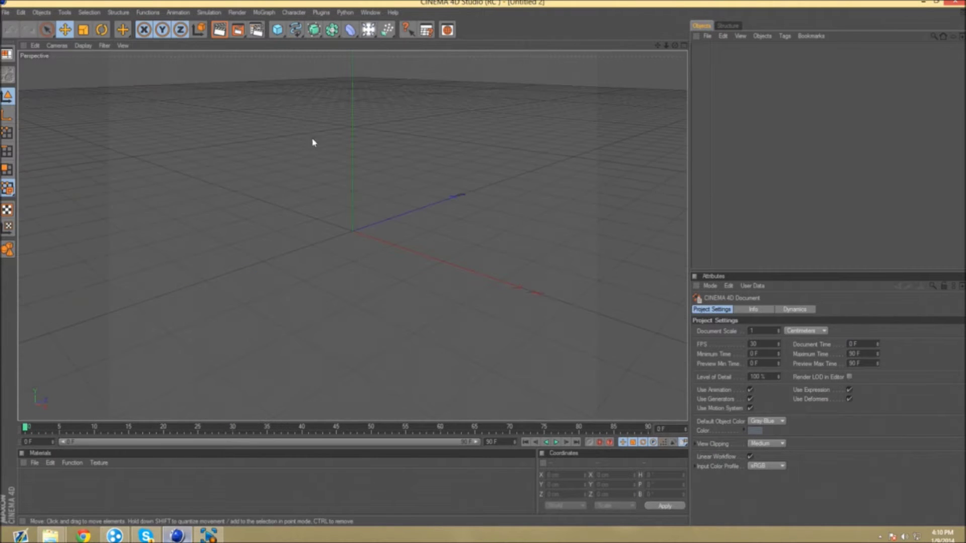
drag(674, 45, 699, 30)
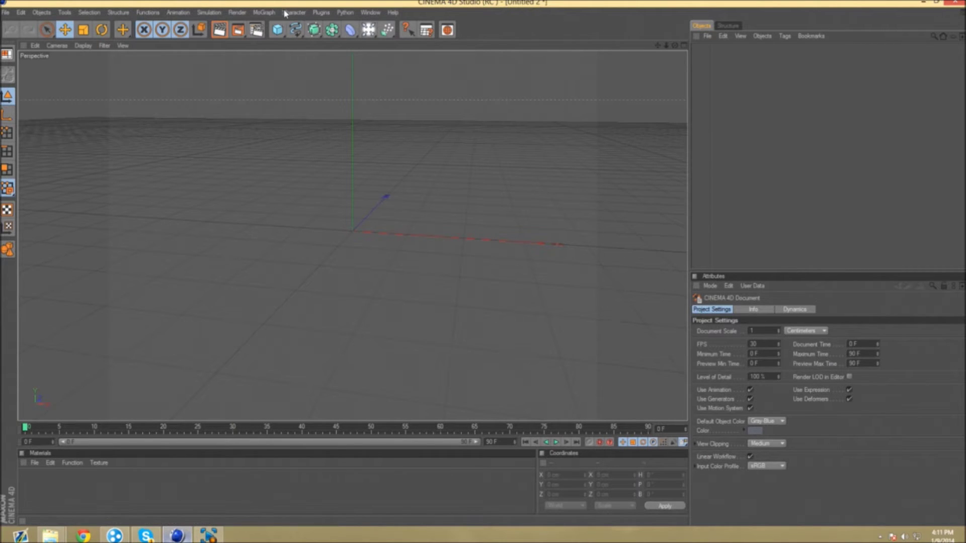
Add two MoText objects to the scene, both at the origin with their default text.
click(263, 12)
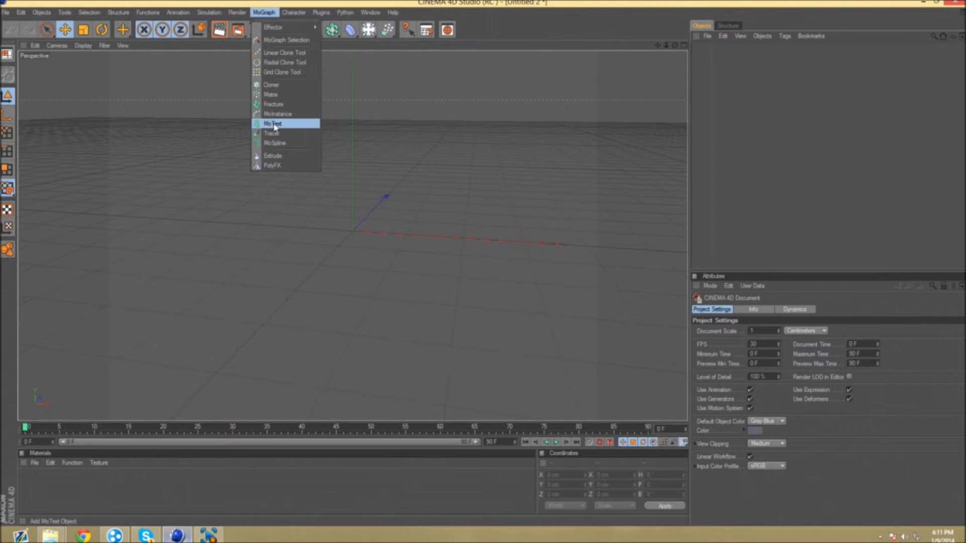
click(274, 125)
click(263, 12)
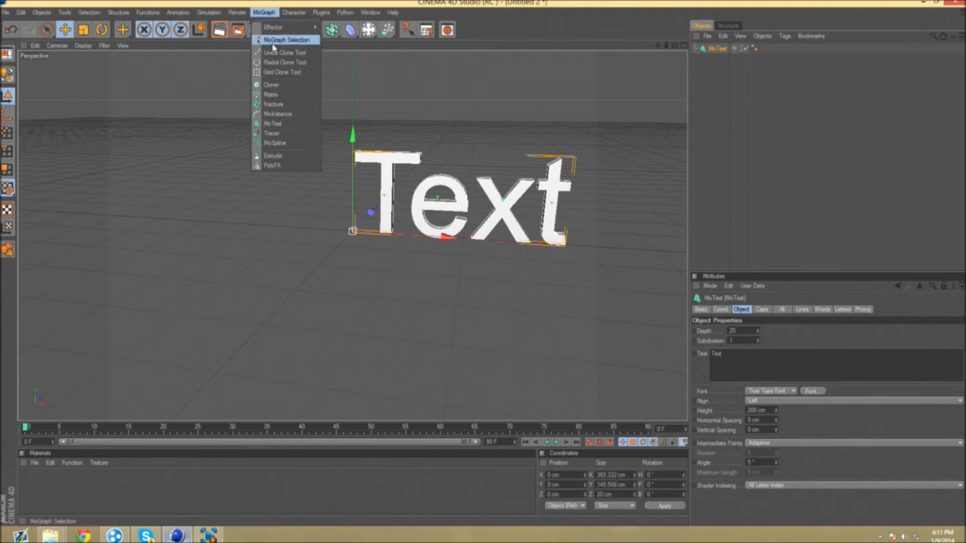
click(278, 124)
drag(657, 45, 556, 45)
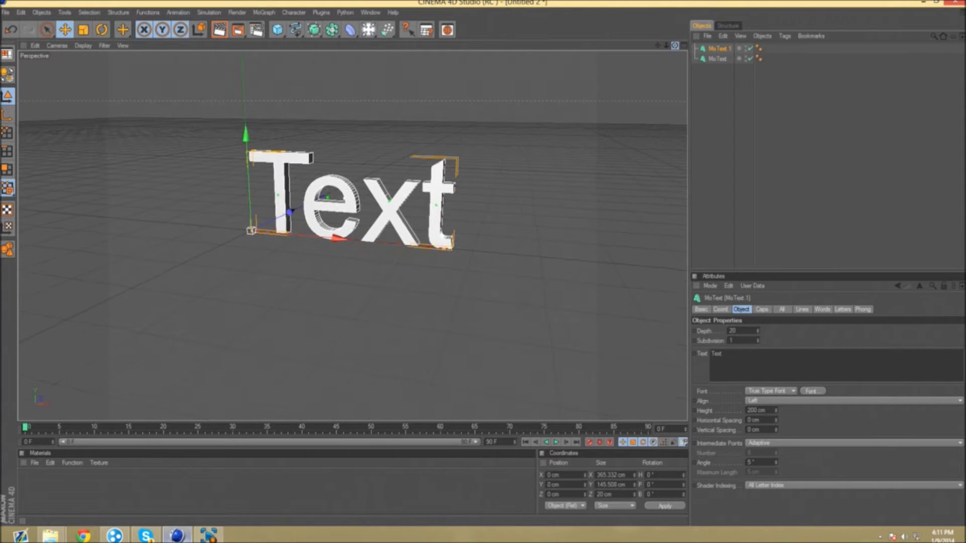
Set both the start and end caps of the first MoText object to Fillet Cap.
click(717, 58)
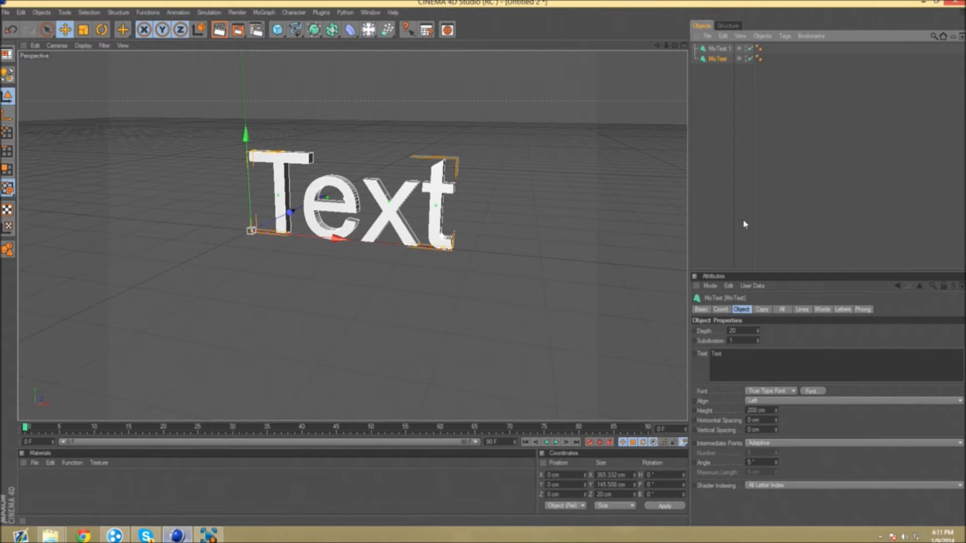
click(761, 310)
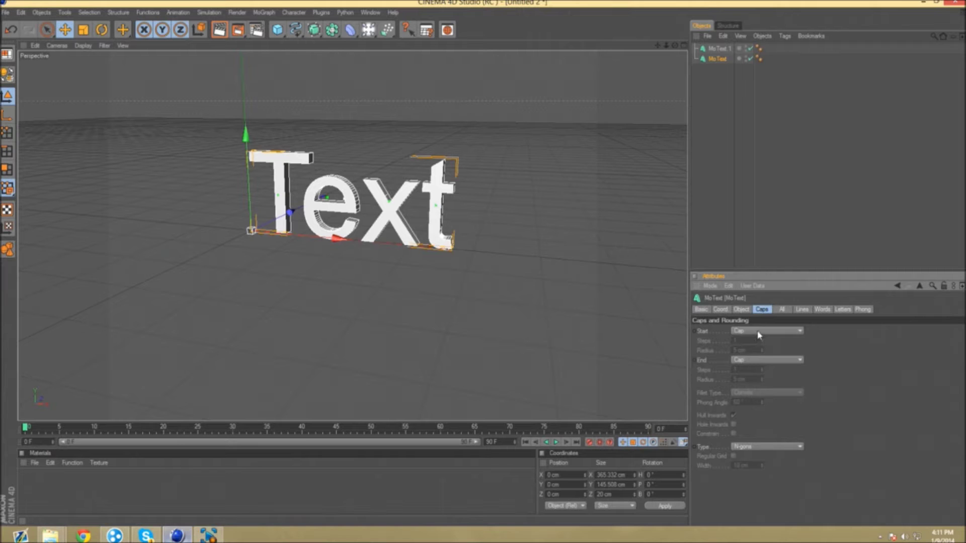
click(759, 332)
click(761, 369)
click(765, 360)
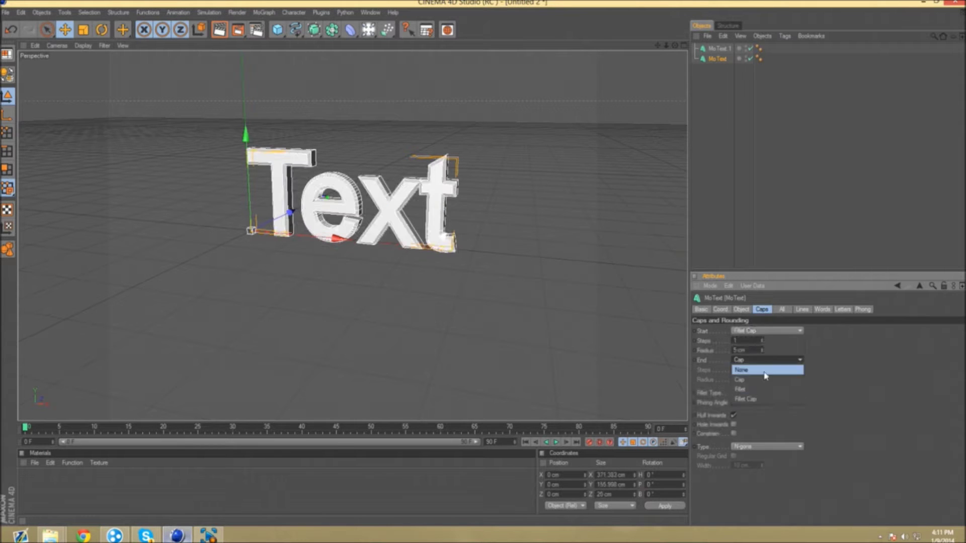
click(766, 399)
Set the start and end fillet radius of the first MoText object to 1 cm.
click(738, 350)
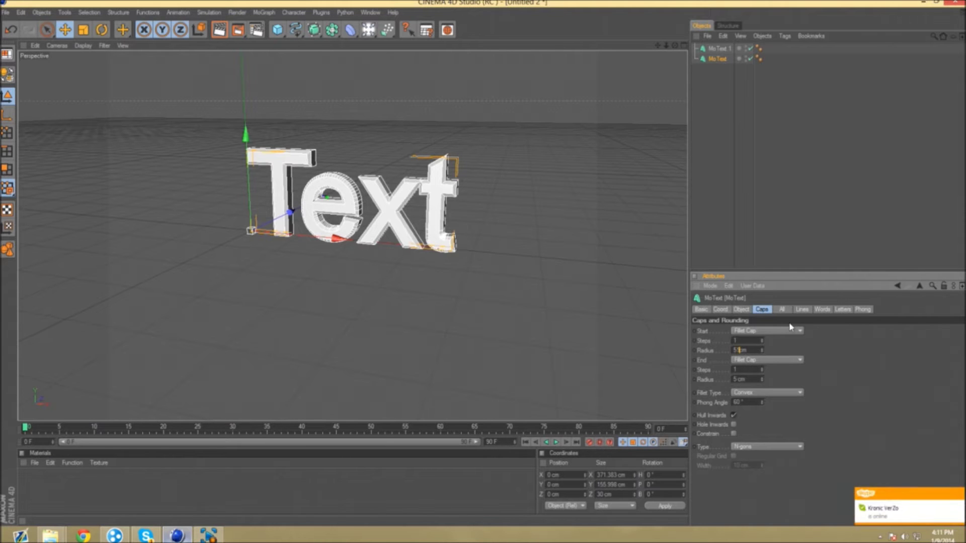
key(BackSpace)
text(1)
key(Return)
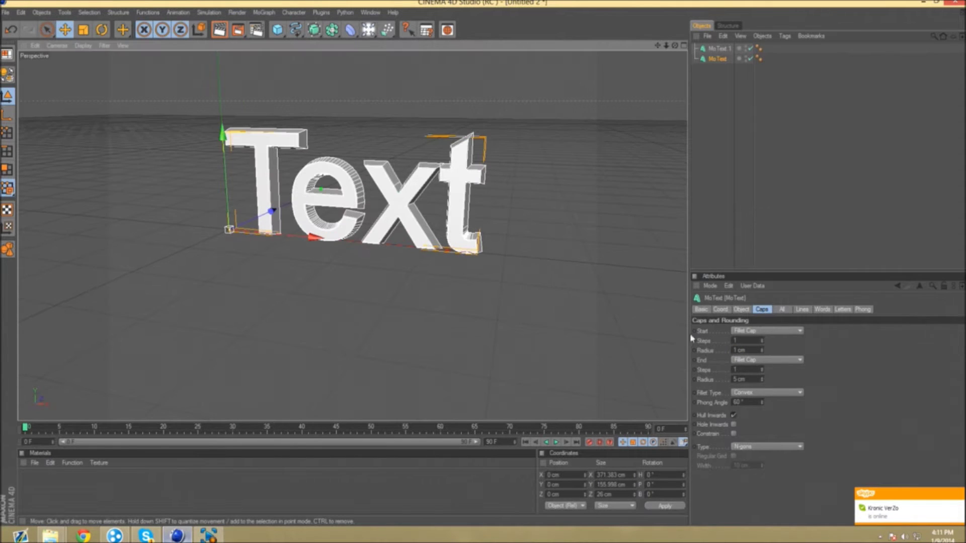
click(737, 380)
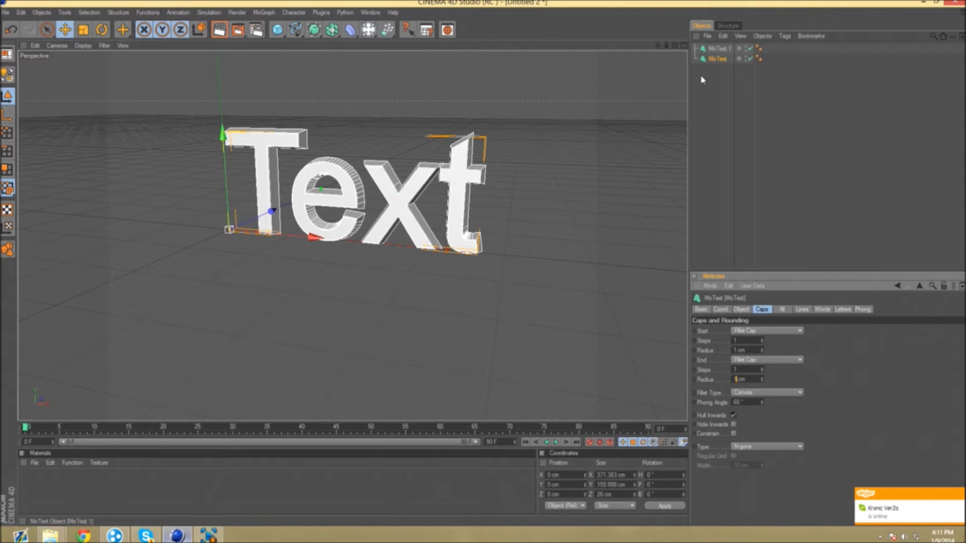
Set both the start and end caps of MoText.1 to Fillet Cap.
click(717, 49)
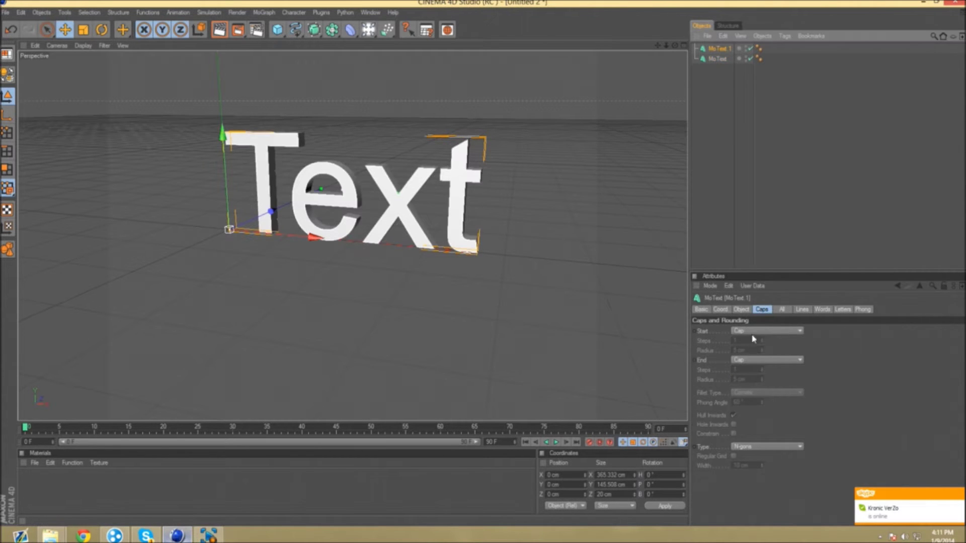
click(764, 331)
click(764, 370)
click(765, 359)
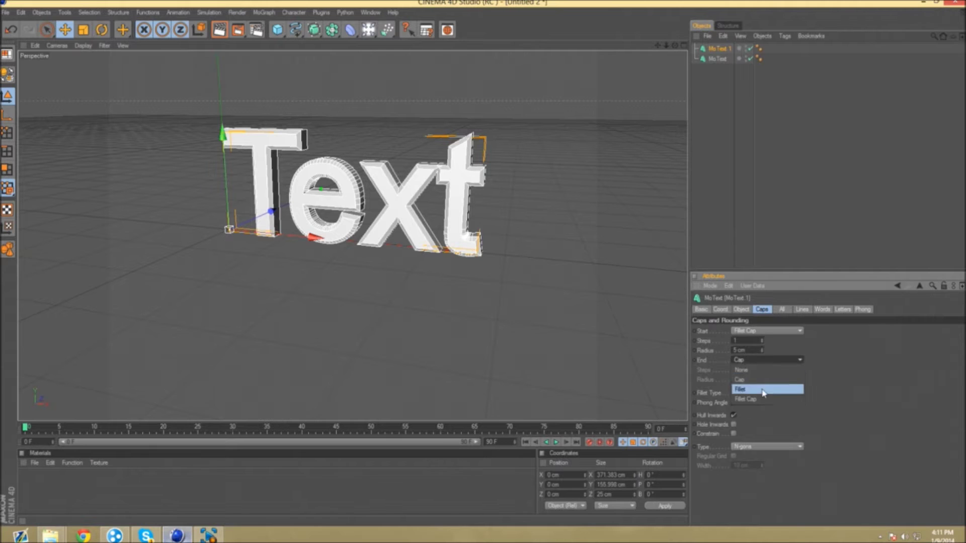
click(765, 399)
Set the start and end fillet radius of MoText.1 to 2 cm.
double_click(737, 350)
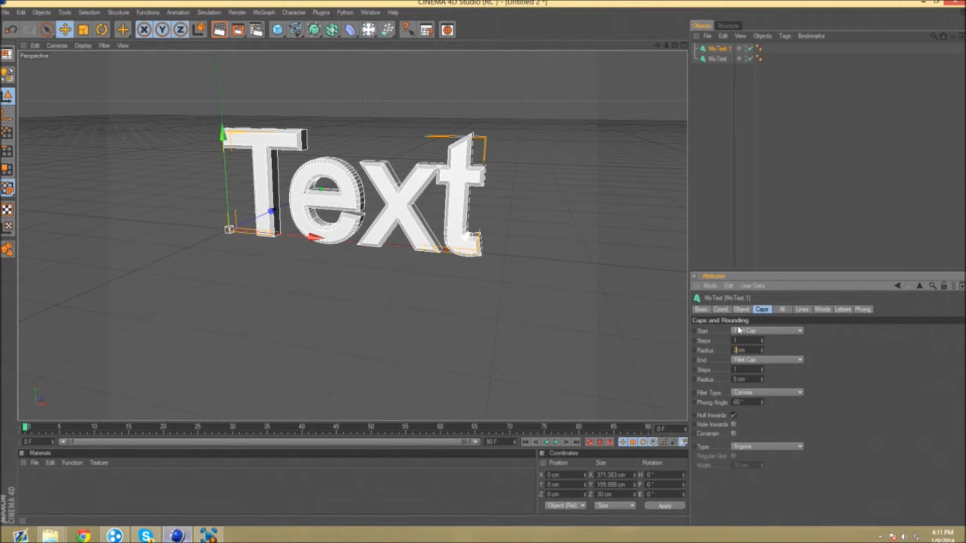
text(2)
key(Return)
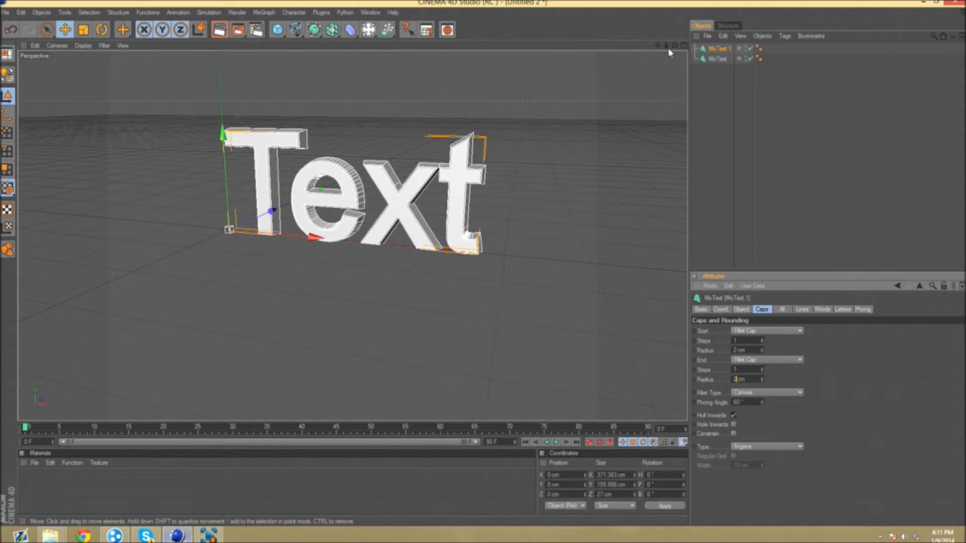
Move the first MoText object slightly forward along Z, to about -4.3 cm, so it sits in front of MoText.1.
drag(675, 45, 629, 79)
click(715, 59)
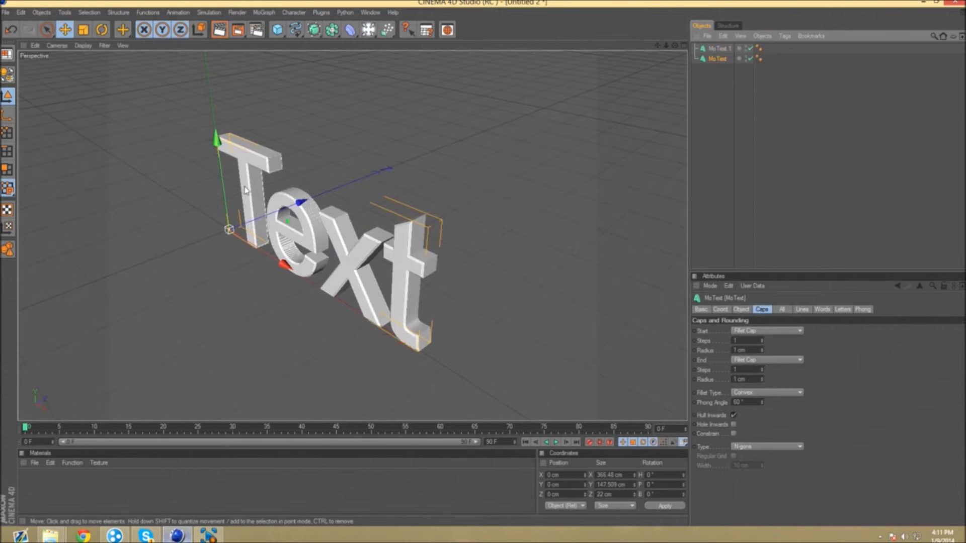
drag(294, 200, 292, 201)
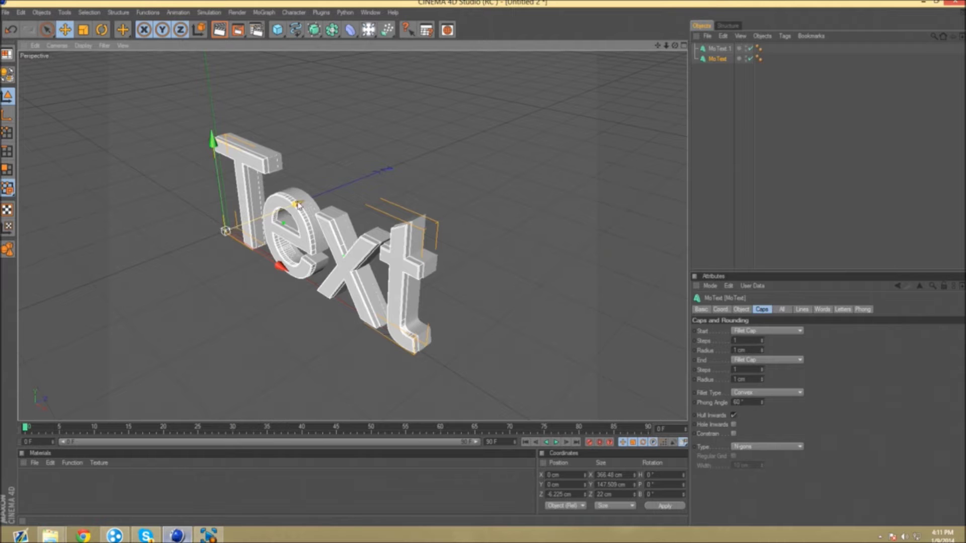
drag(298, 204, 300, 203)
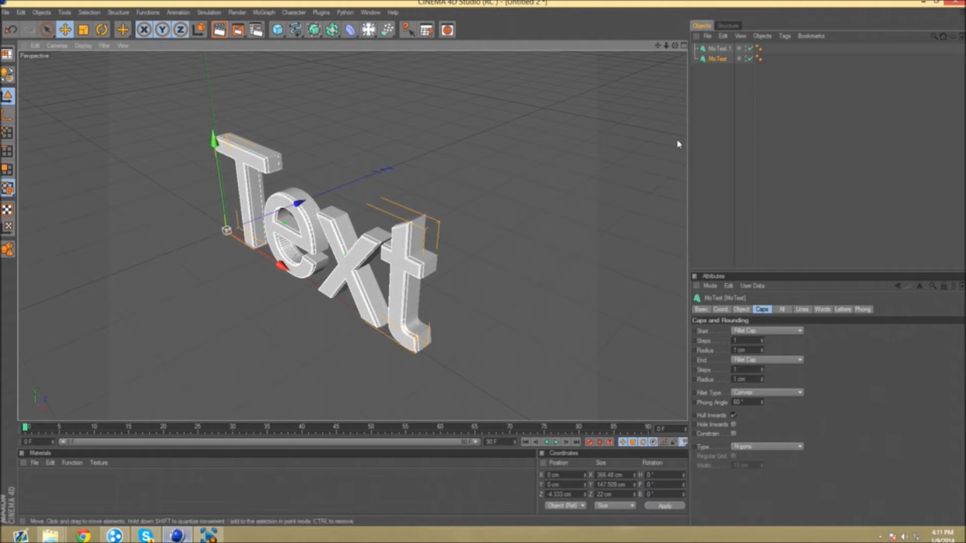
mouse_move(674, 45)
mouse_down()
mouse_move(676, 57)
mouse_move(685, 50)
mouse_up()
Create two new default materials.
click(38, 462)
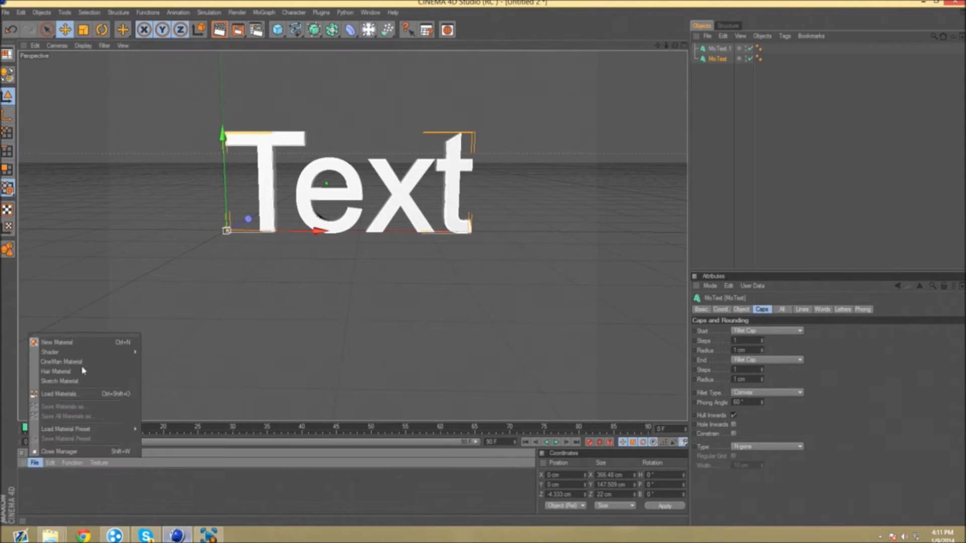
click(90, 338)
right_click(28, 480)
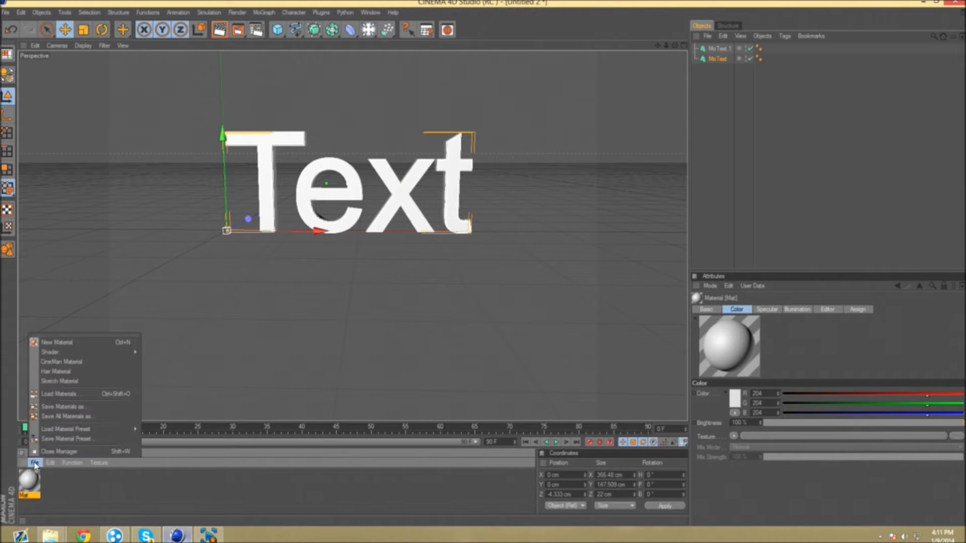
click(38, 354)
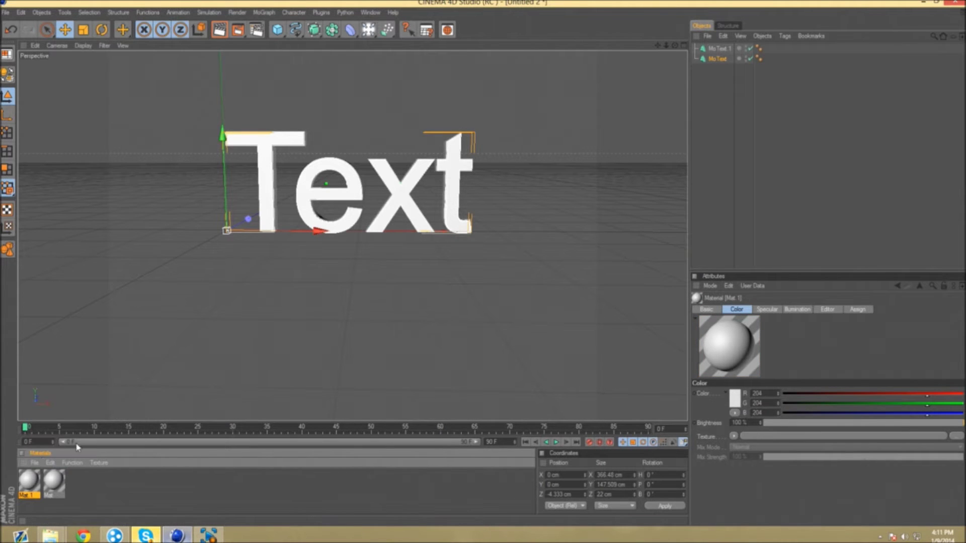
Set the color of material Mat.1 to bright red, RGB 235, 13, 13.
double_click(36, 485)
click(261, 105)
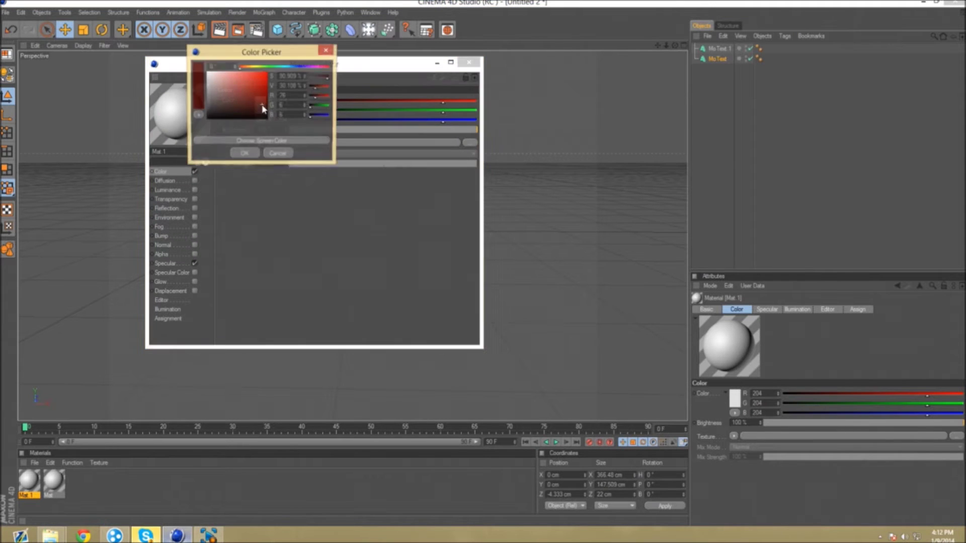
drag(262, 107, 265, 78)
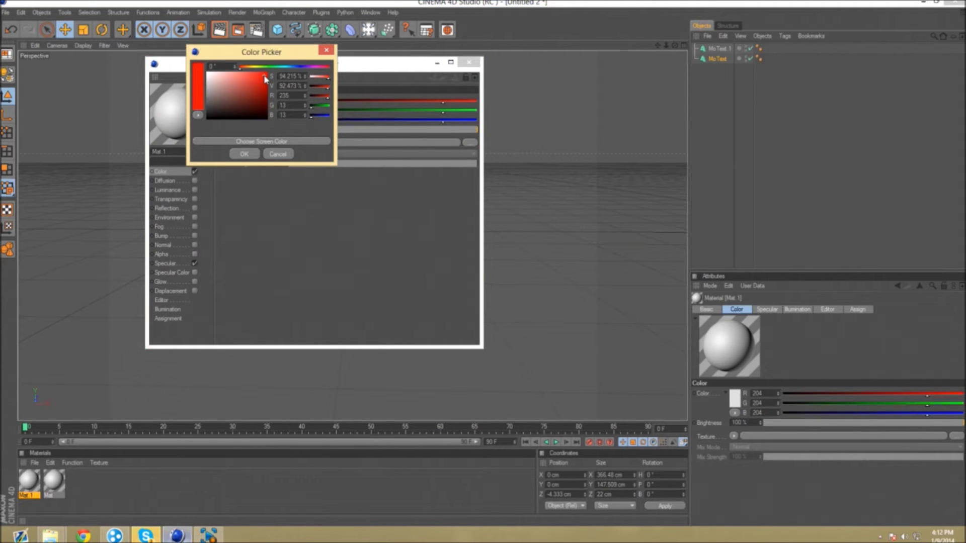
click(244, 154)
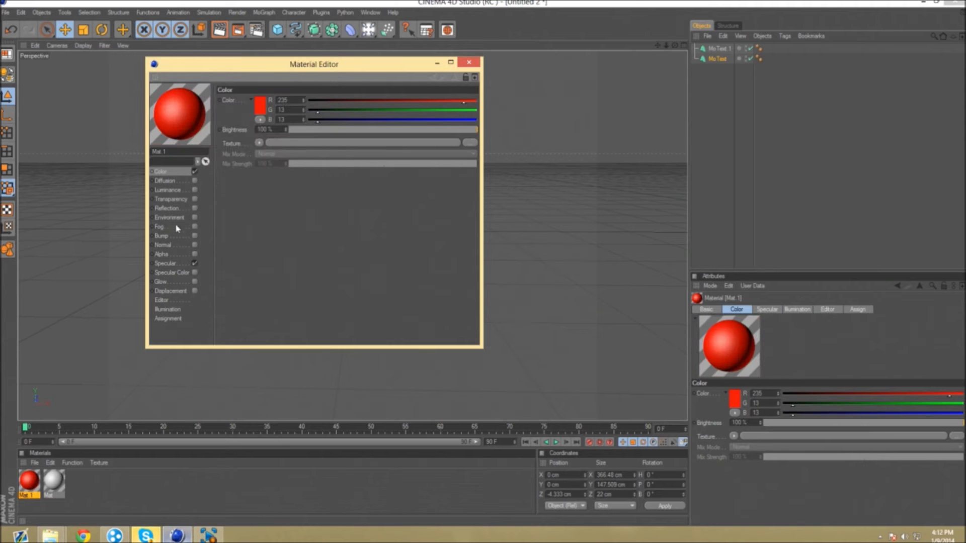
Enable reflection on the red material with its brightness at 25%.
click(169, 209)
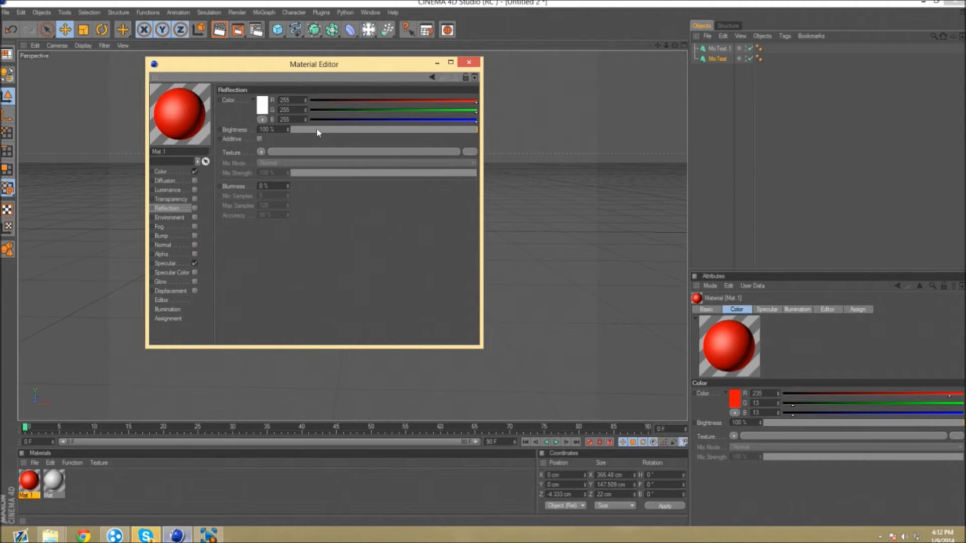
drag(317, 130, 325, 131)
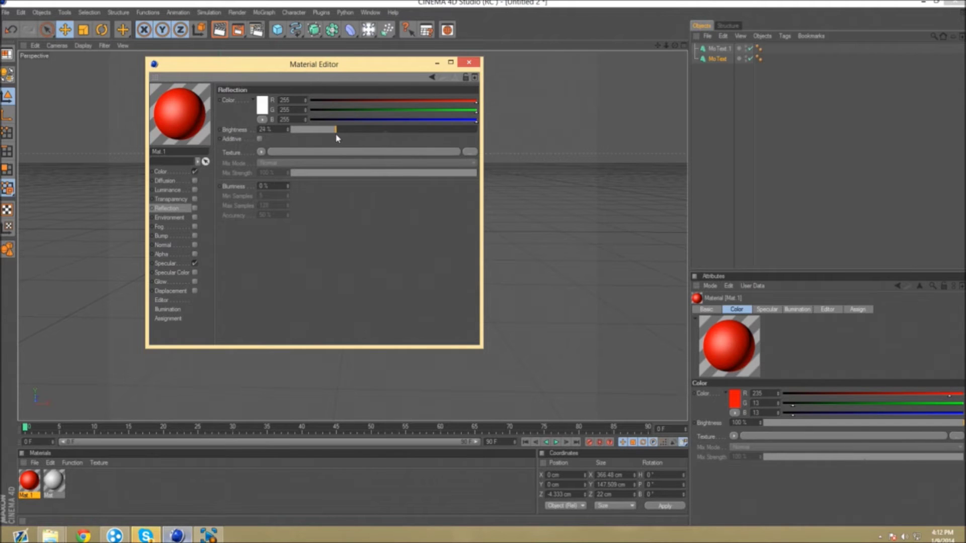
drag(336, 134, 337, 133)
click(194, 207)
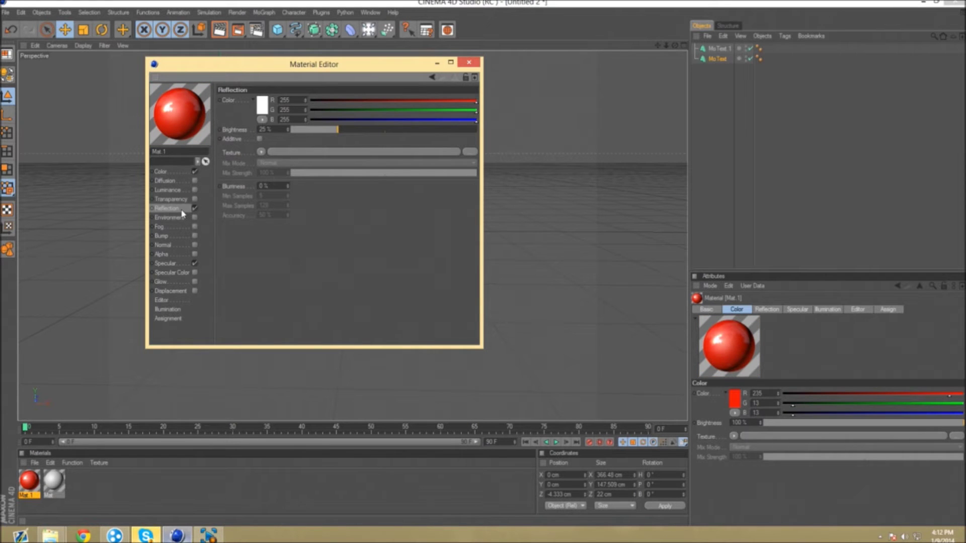
click(161, 171)
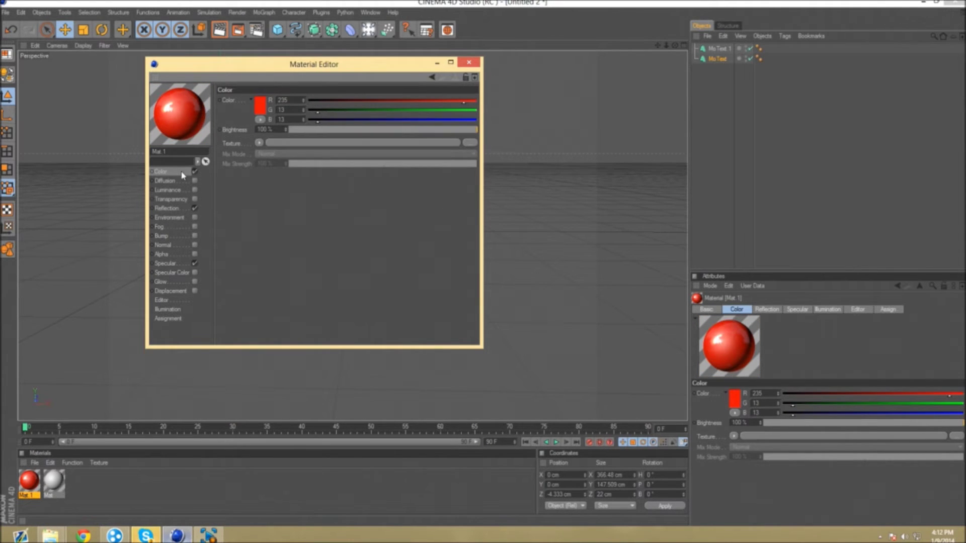
click(181, 217)
click(182, 201)
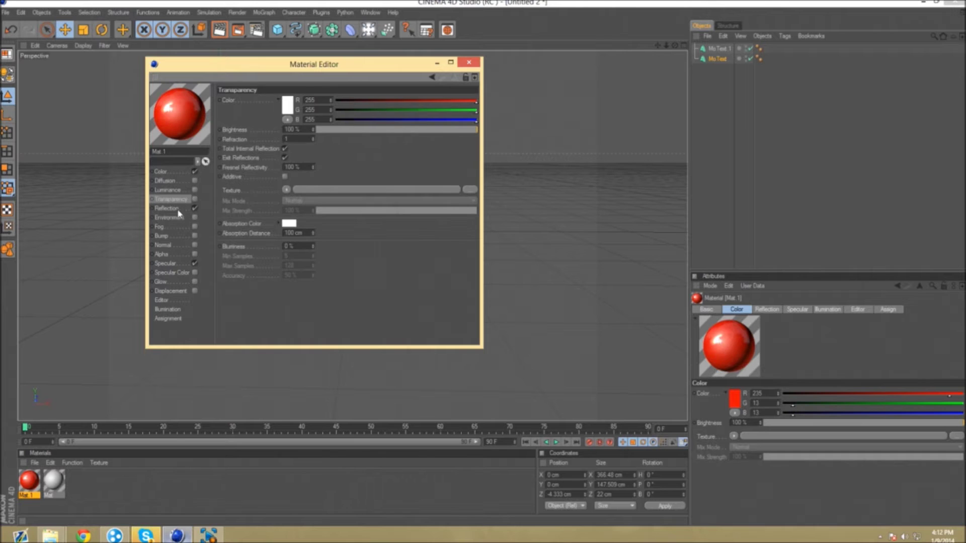
Apply the red material to the first MoText object.
click(469, 62)
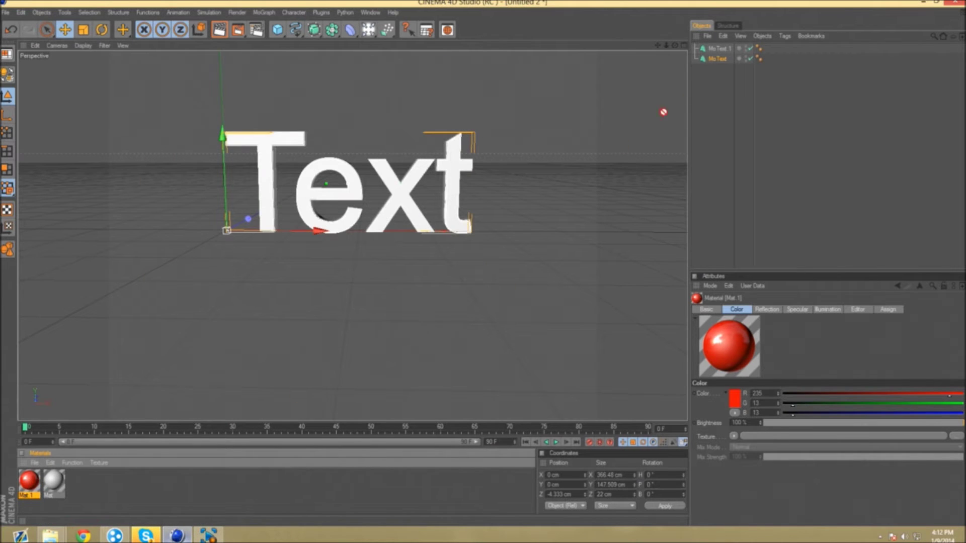
drag(727, 50, 768, 61)
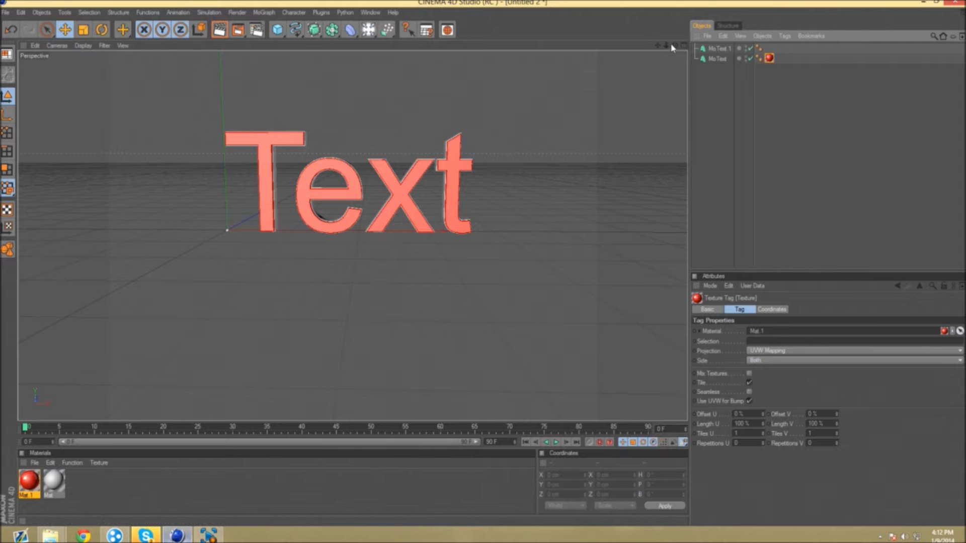
drag(674, 45, 642, 88)
Set the transparency color of the other material, Mat, to dark red, RGB 150, 4, 4.
double_click(54, 481)
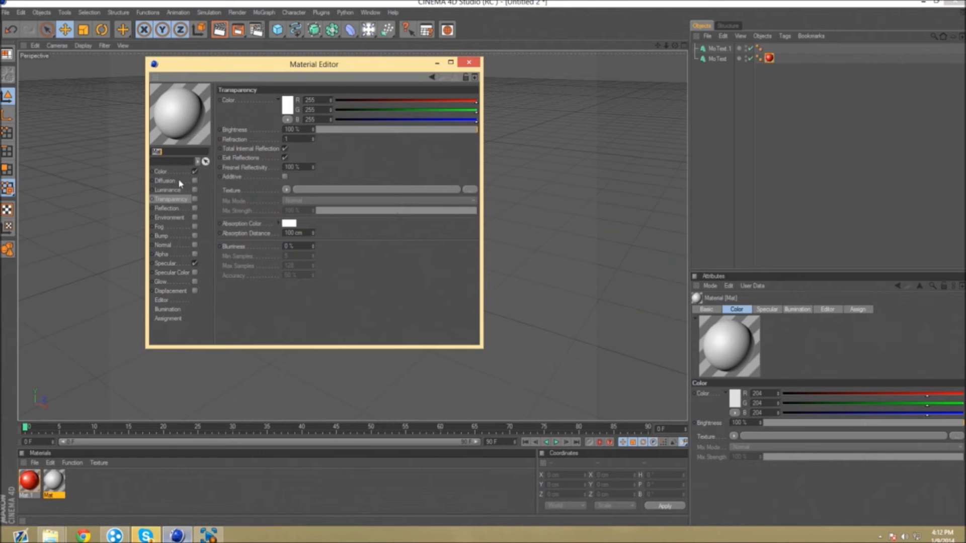
click(289, 107)
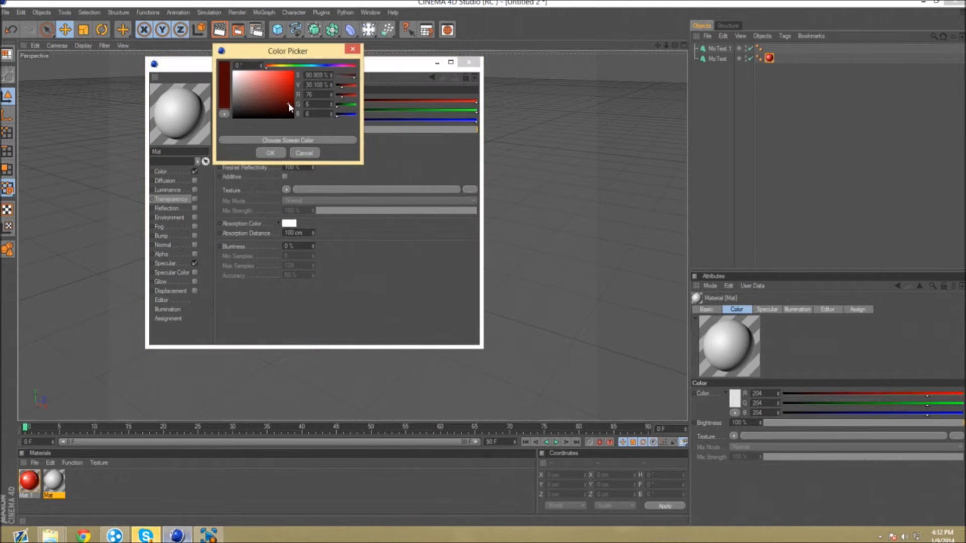
drag(286, 106, 292, 94)
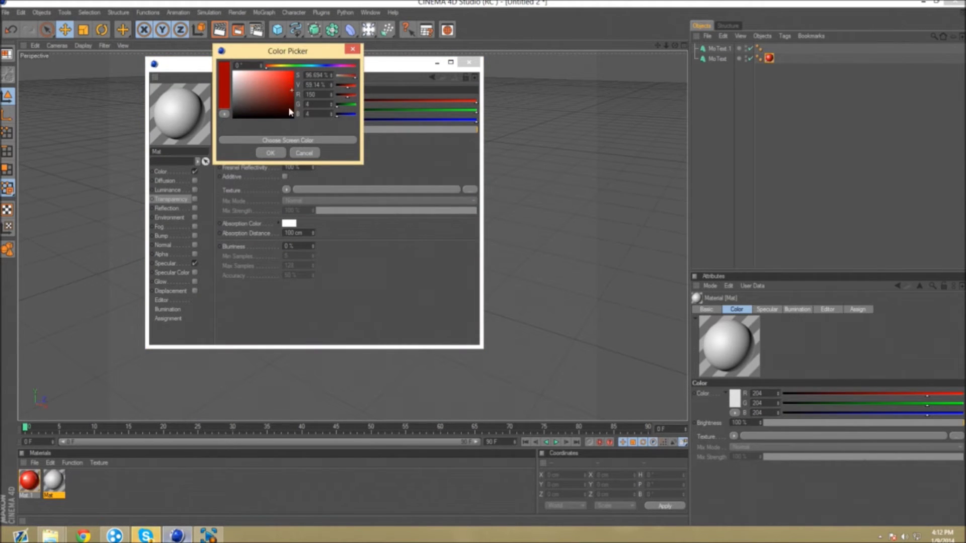
click(271, 153)
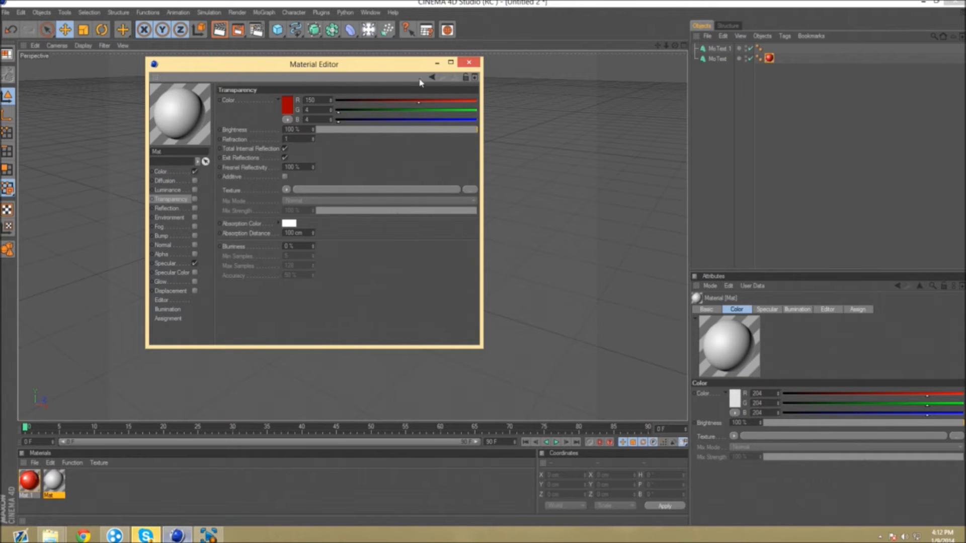
Set the color of material Mat to dark red, RGB 131, 5, 5, and apply it to MoText.1.
click(170, 172)
click(260, 107)
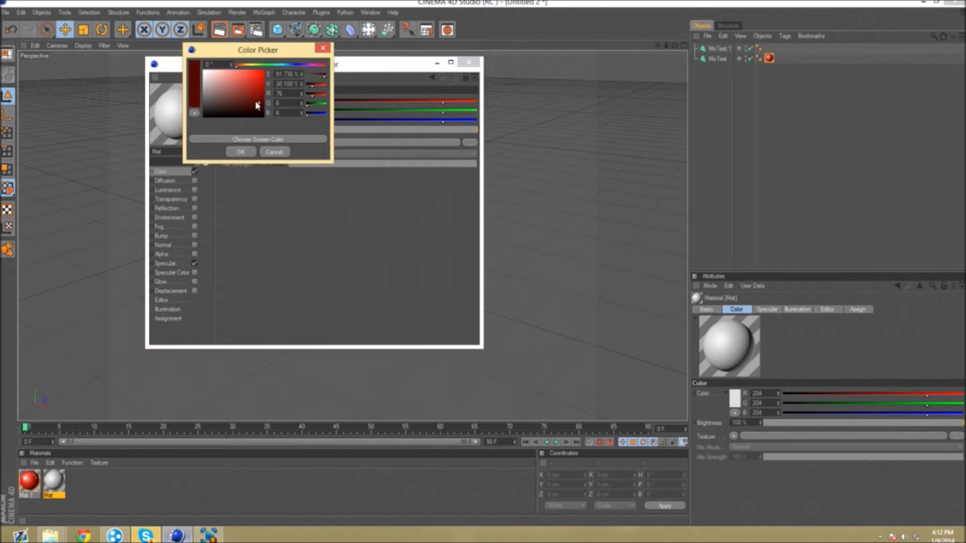
mouse_move(260, 107)
mouse_down()
mouse_move(261, 84)
mouse_move(261, 96)
mouse_up()
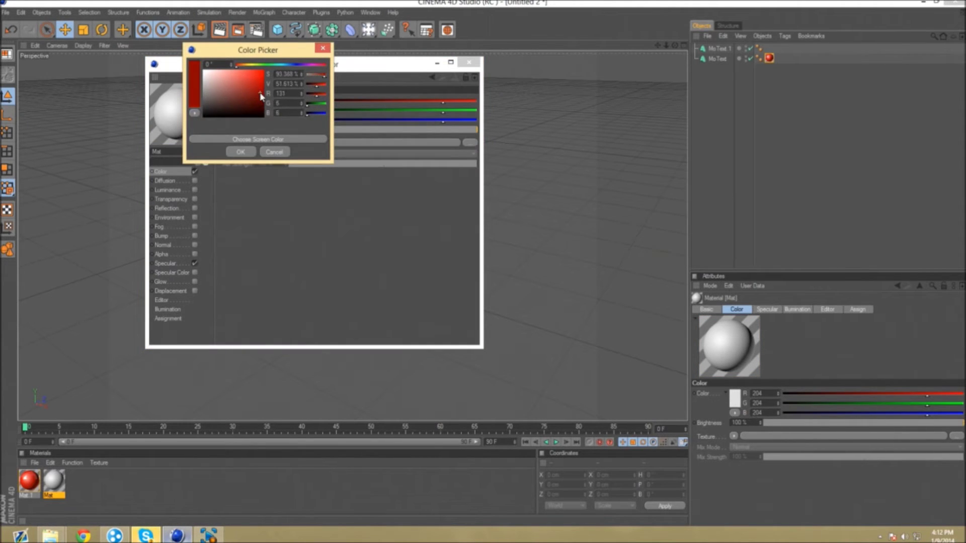
click(247, 151)
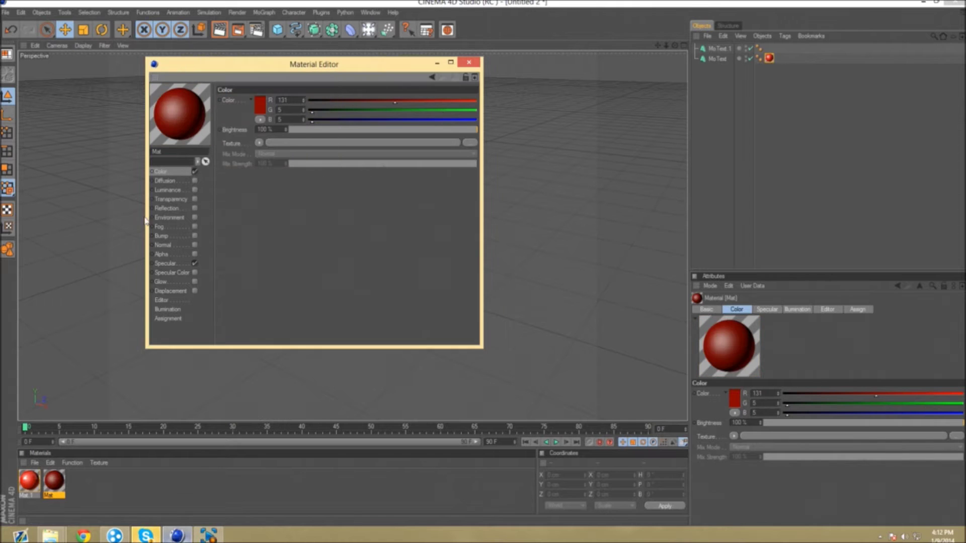
click(470, 61)
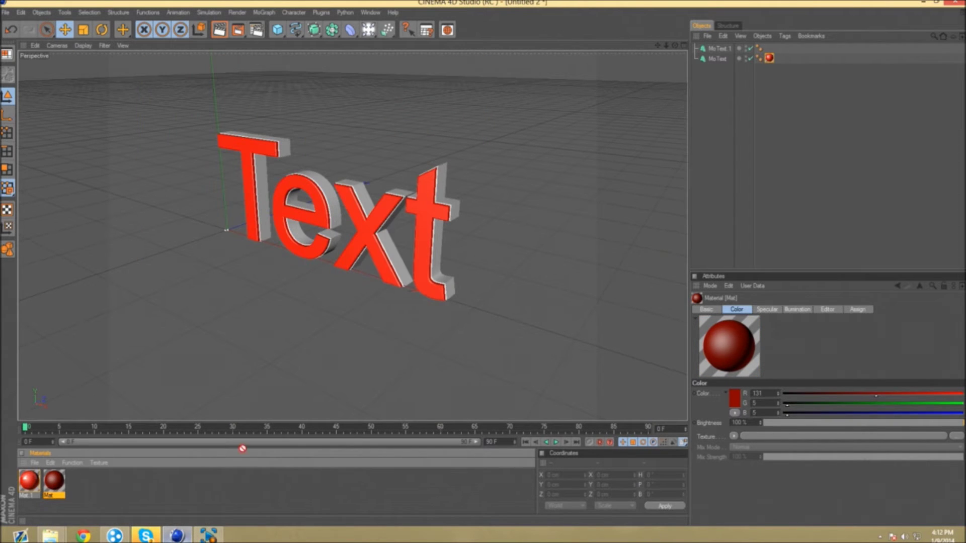
drag(724, 49, 584, 27)
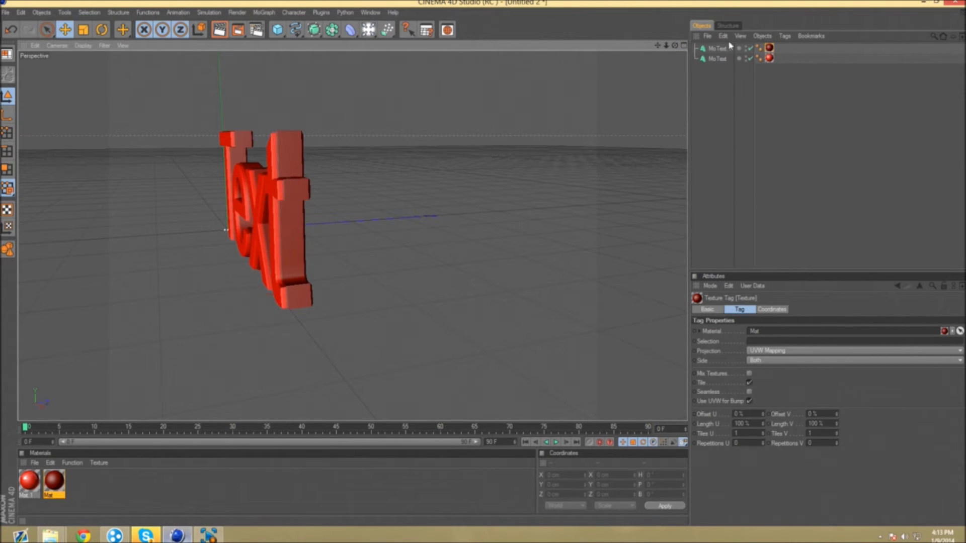
Set the extrusion depth of both MoText objects to 100 cm.
click(716, 59)
click(742, 310)
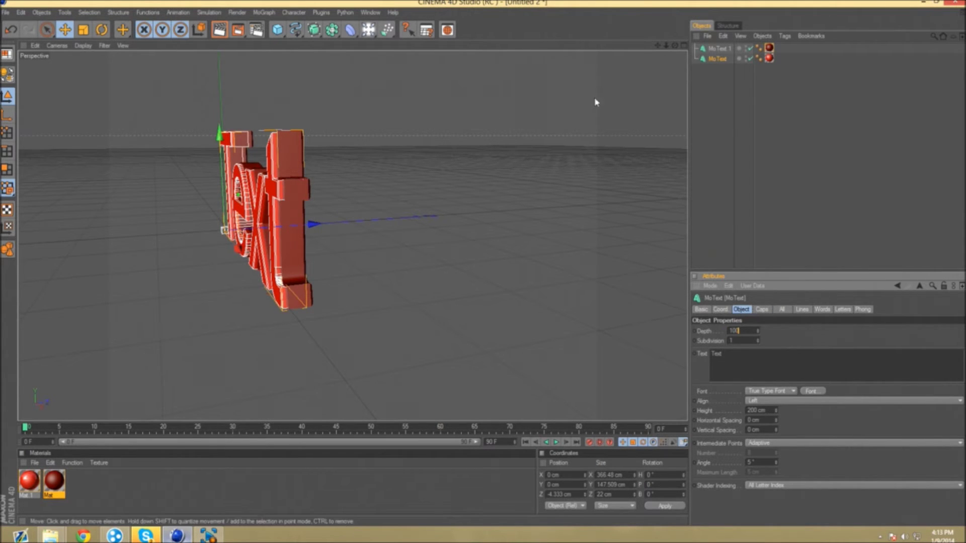
click(716, 48)
double_click(743, 330)
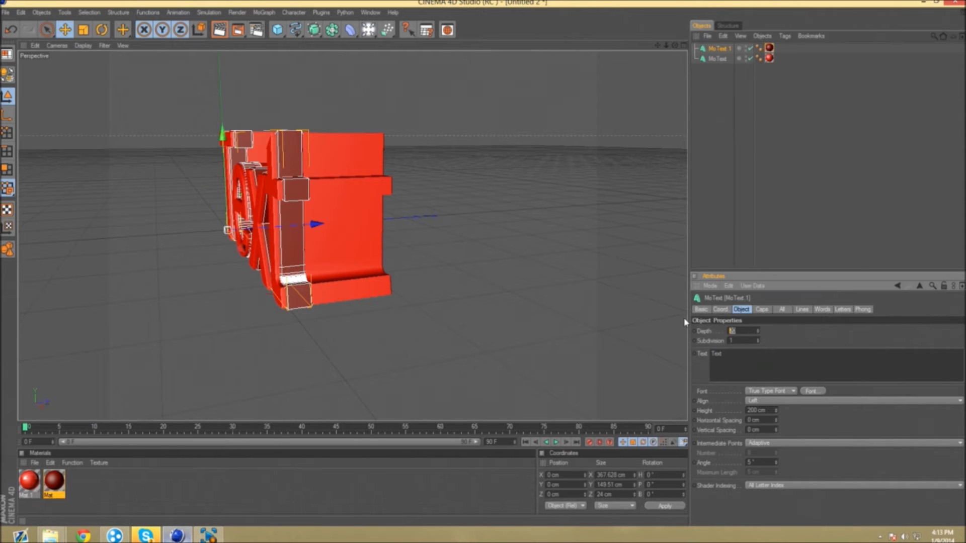
text(100)
key(Return)
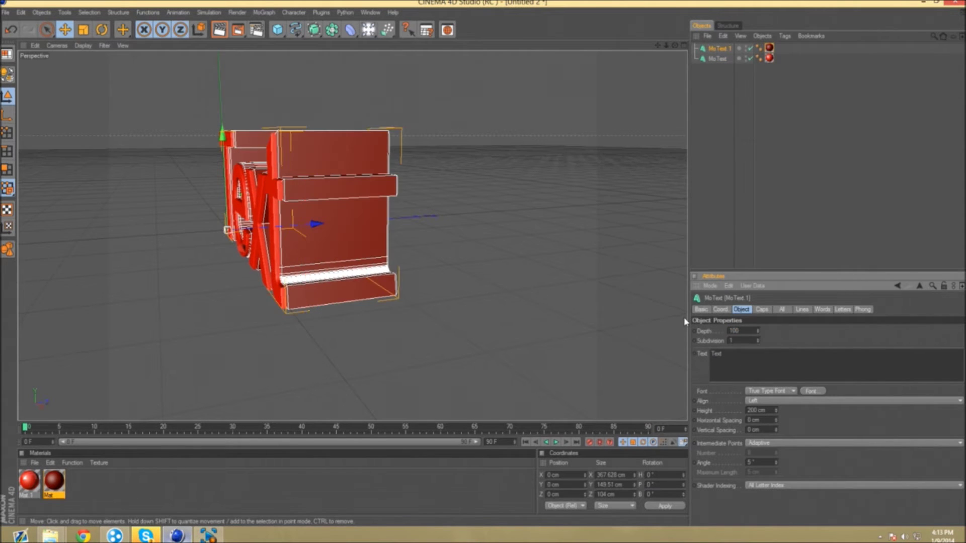
Move the bright red MoText object forward along Z to about -10 cm and deselect it.
drag(675, 46, 703, 128)
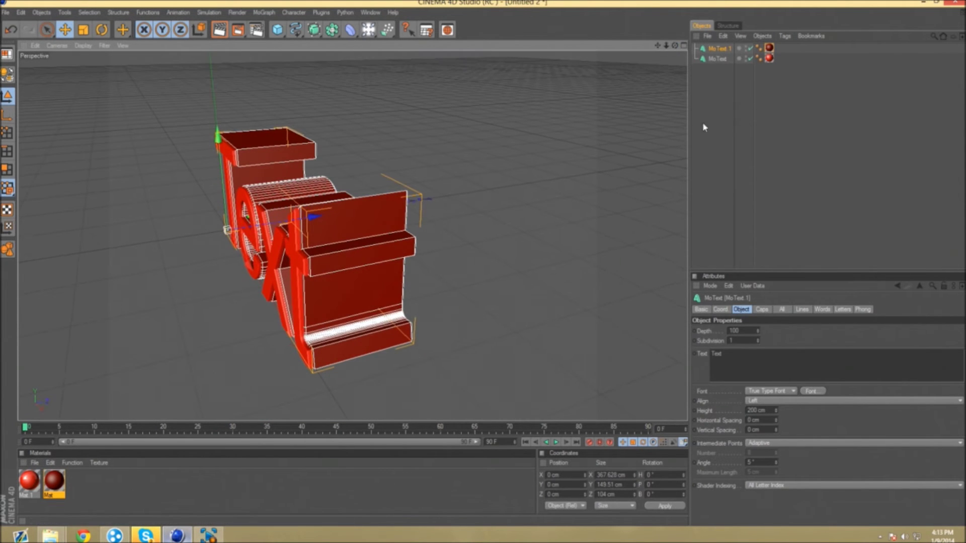
click(724, 60)
drag(303, 218, 294, 222)
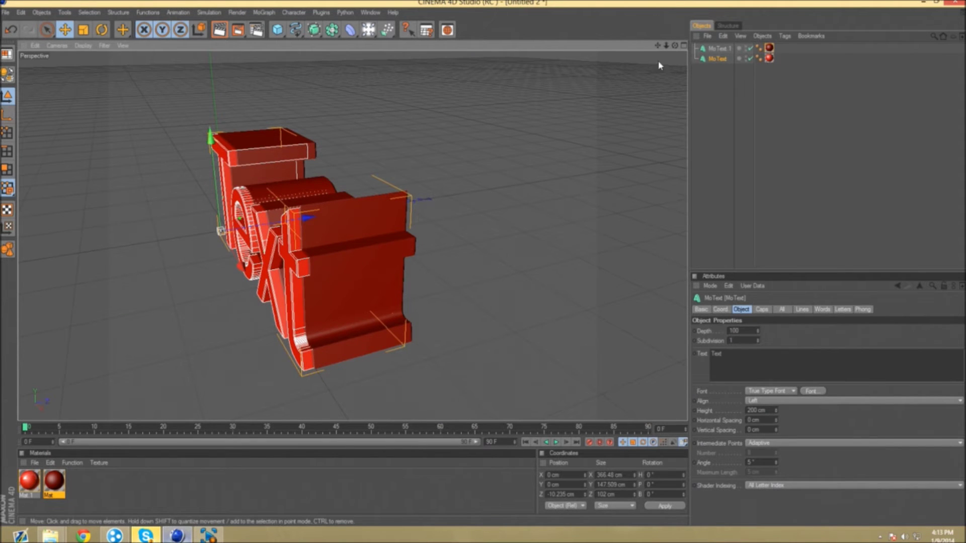
drag(674, 46, 599, 98)
scroll(599, 98, up, 3)
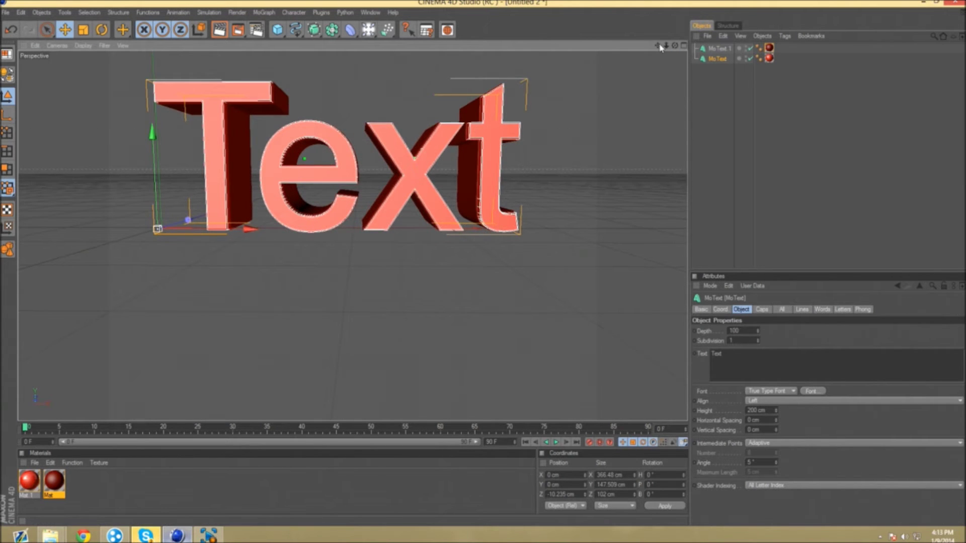
drag(658, 46, 629, 110)
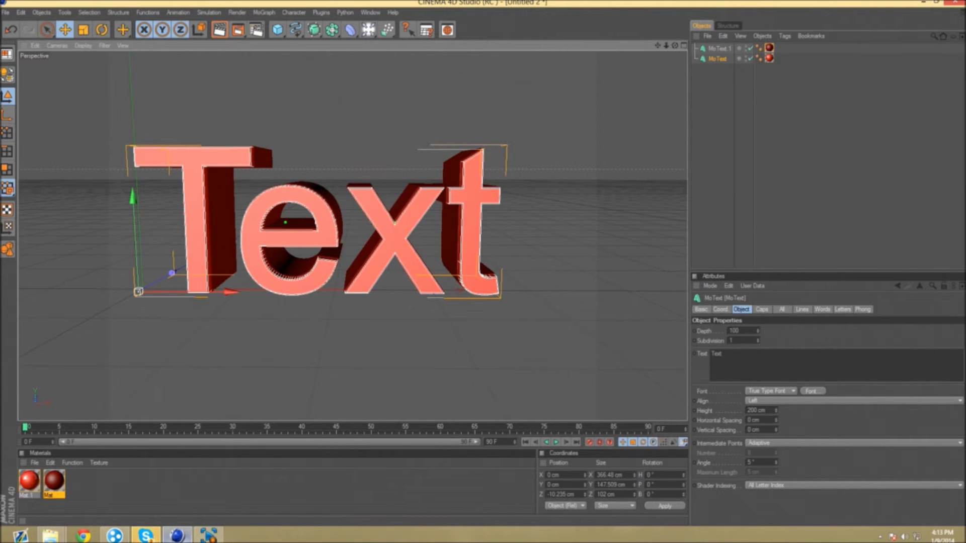
mouse_move(674, 45)
mouse_down()
mouse_move(578, 51)
mouse_move(597, 76)
mouse_move(672, 54)
mouse_move(702, 95)
mouse_move(684, 131)
mouse_move(673, 53)
mouse_move(696, 80)
mouse_move(702, 146)
mouse_move(659, 150)
mouse_move(675, 47)
mouse_up()
click(734, 53)
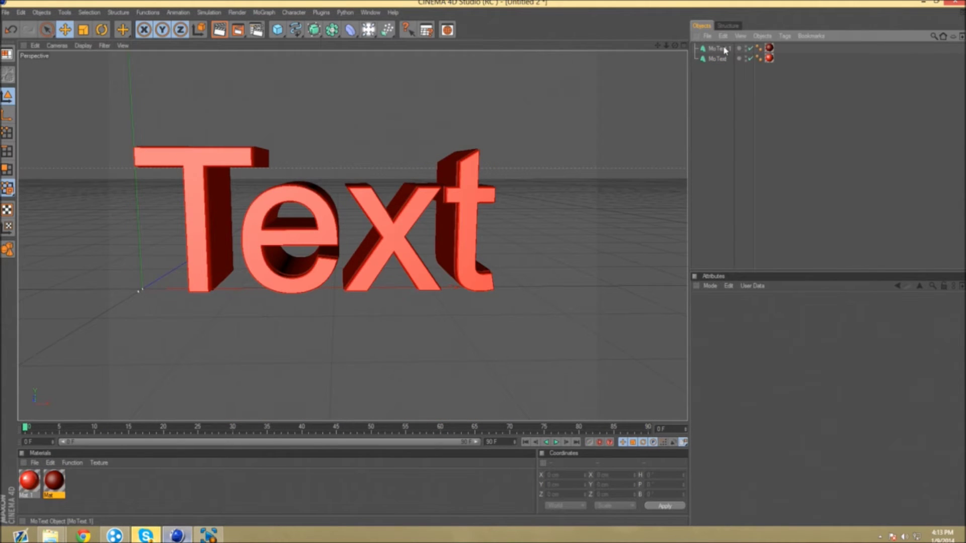
click(723, 49)
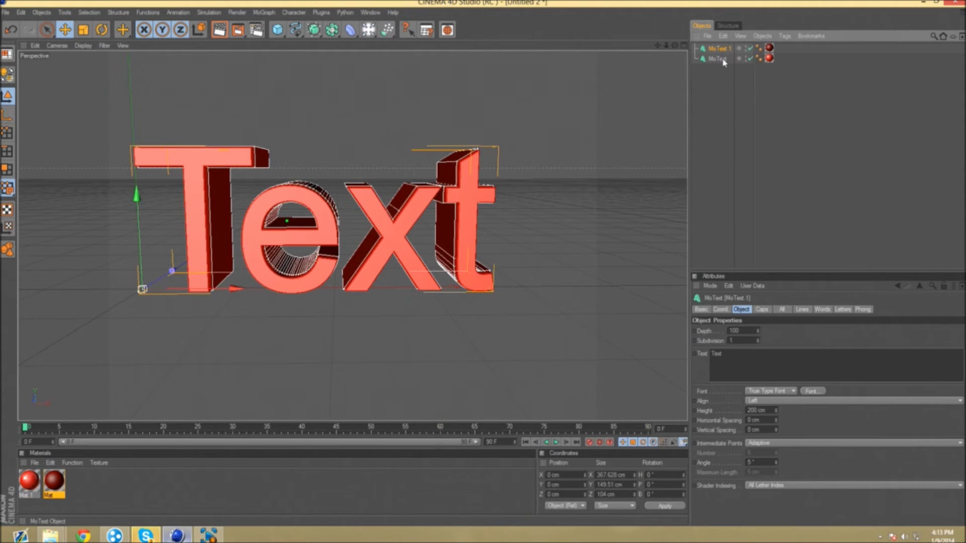
key(shift+v)
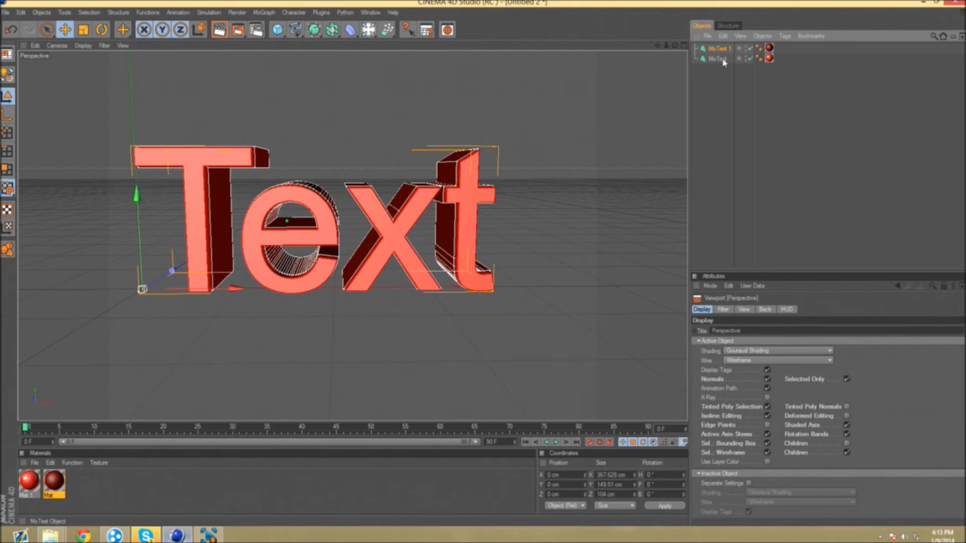
click(720, 50)
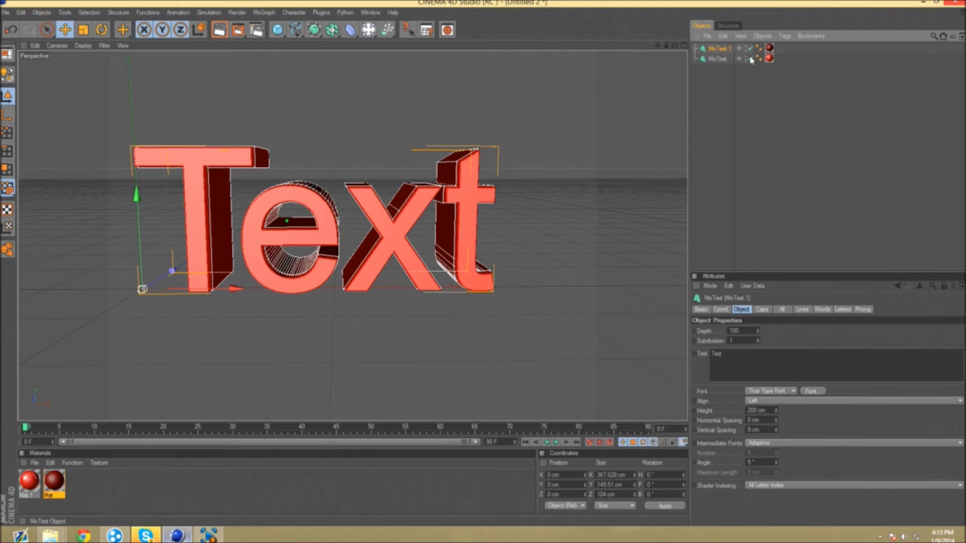
key(shift+v)
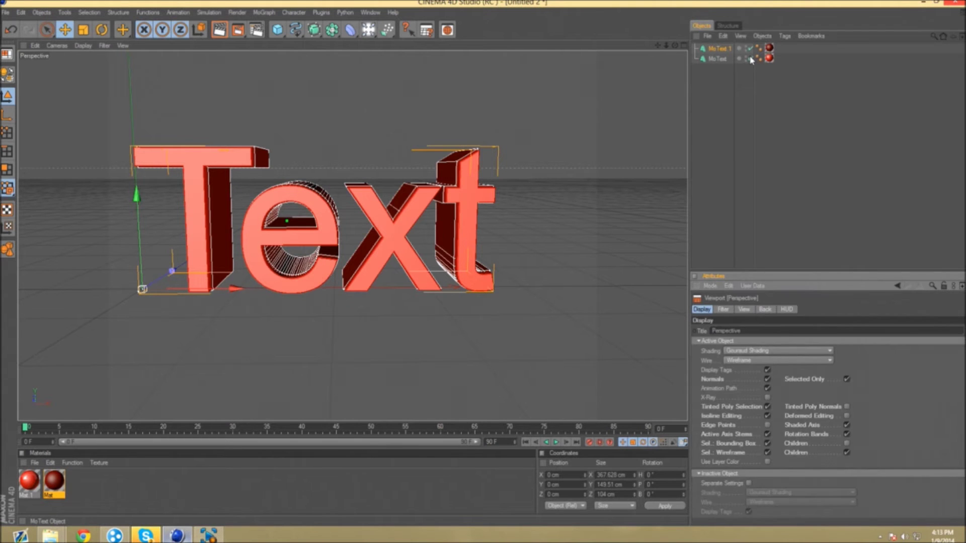
Duplicate the dark red MoText.1 object.
click(725, 49)
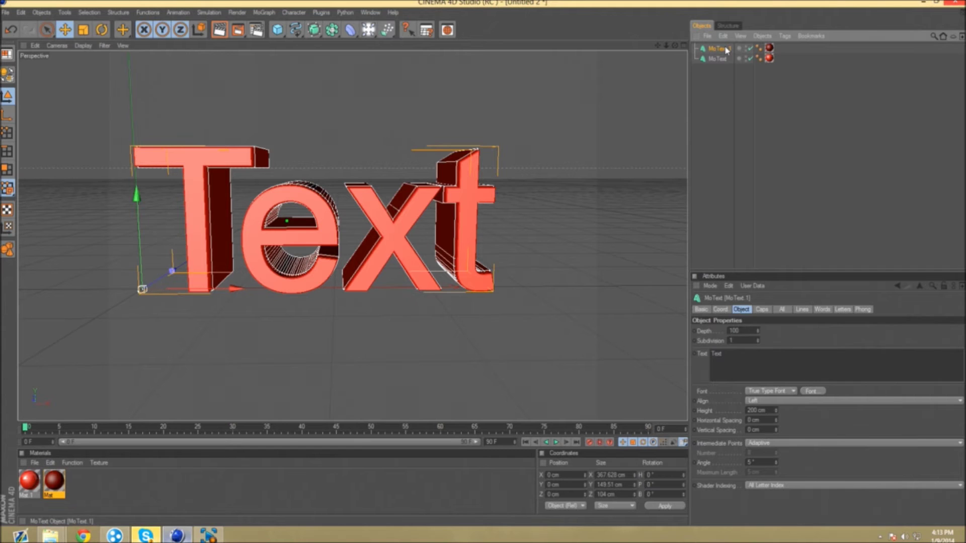
key(ctrl+c)
key(ctrl+v)
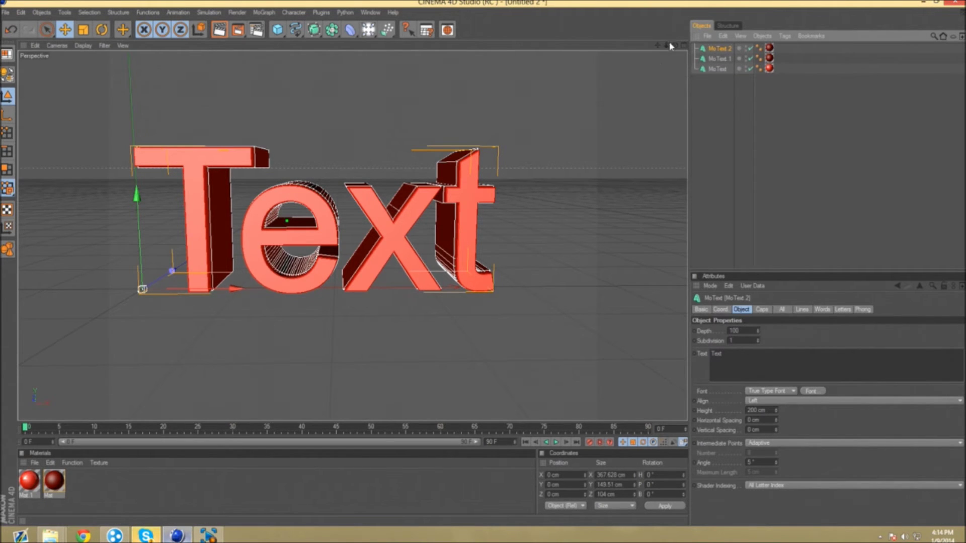
Set the start and end fillet cap radii of the duplicated text object to 3 cm.
mouse_move(675, 46)
mouse_down()
mouse_move(644, 68)
mouse_move(599, 75)
mouse_move(633, 72)
mouse_move(675, 46)
mouse_up()
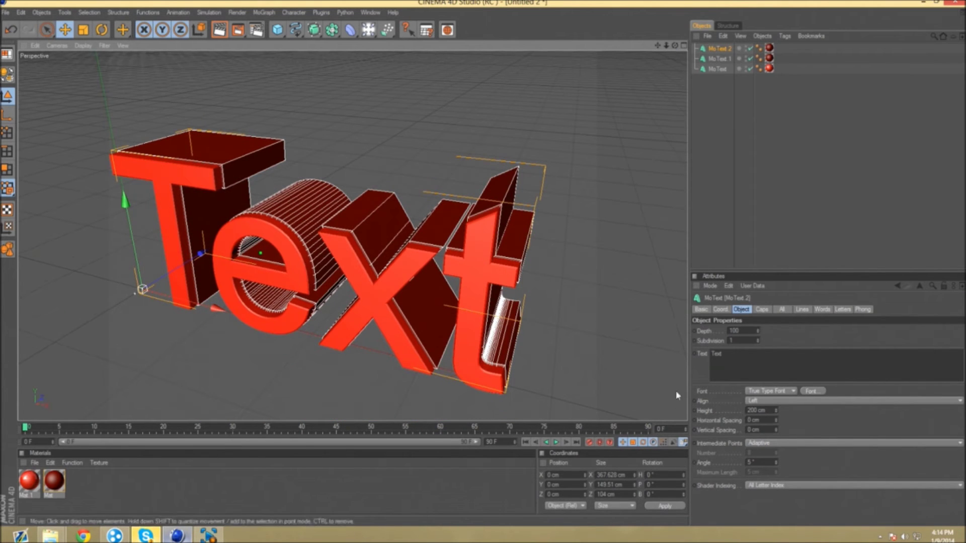
click(761, 309)
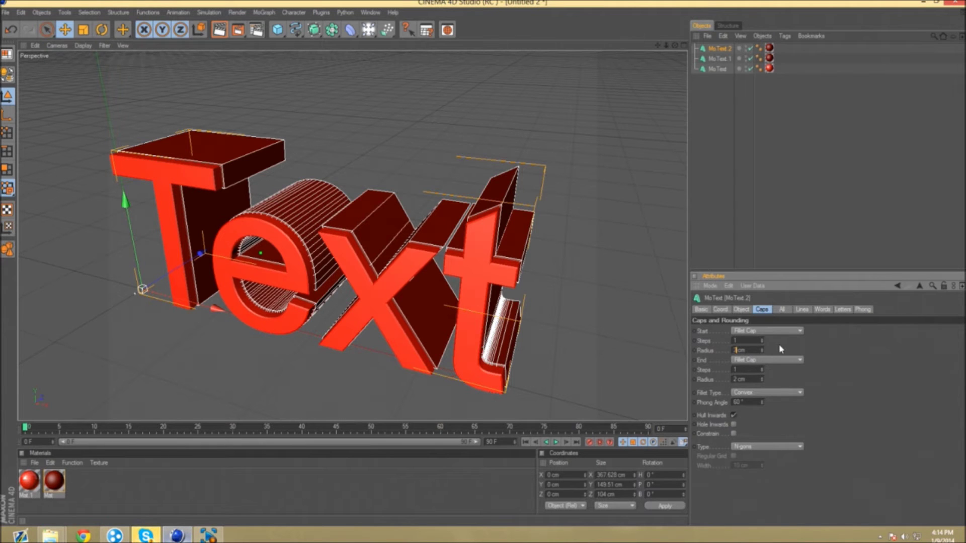
click(741, 380)
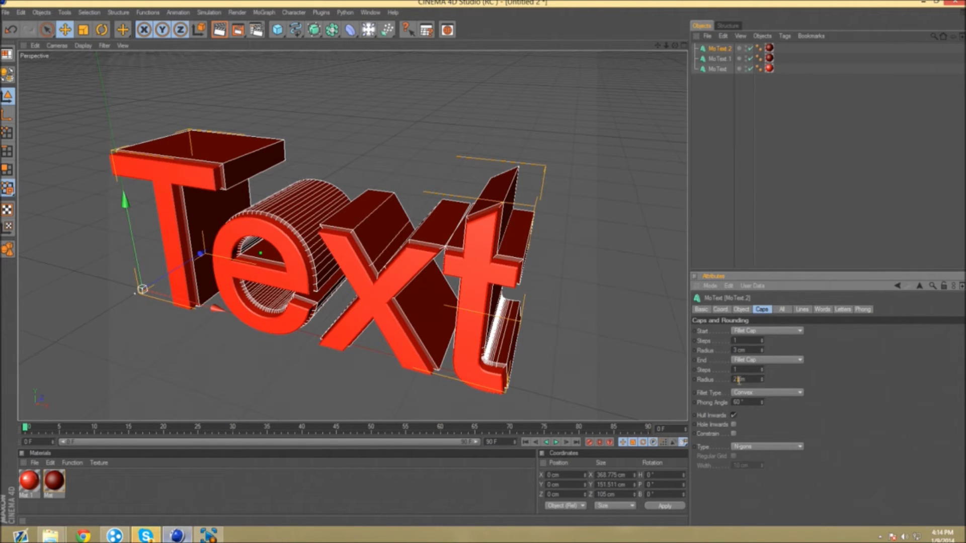
key(BackSpace)
text(3)
key(Return)
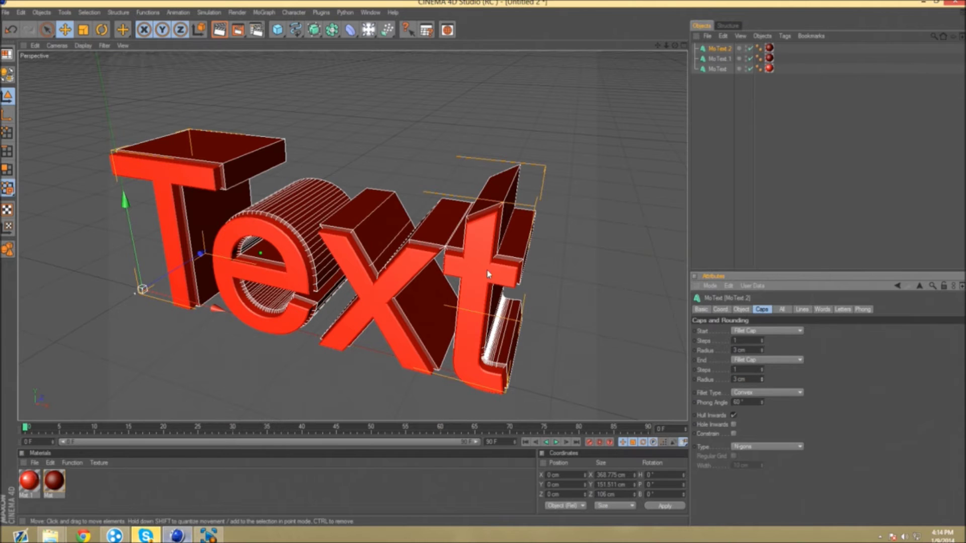
Move the duplicated text back along Z to about 14 cm and apply the bright red material Mat.1 to it.
drag(675, 46, 666, 76)
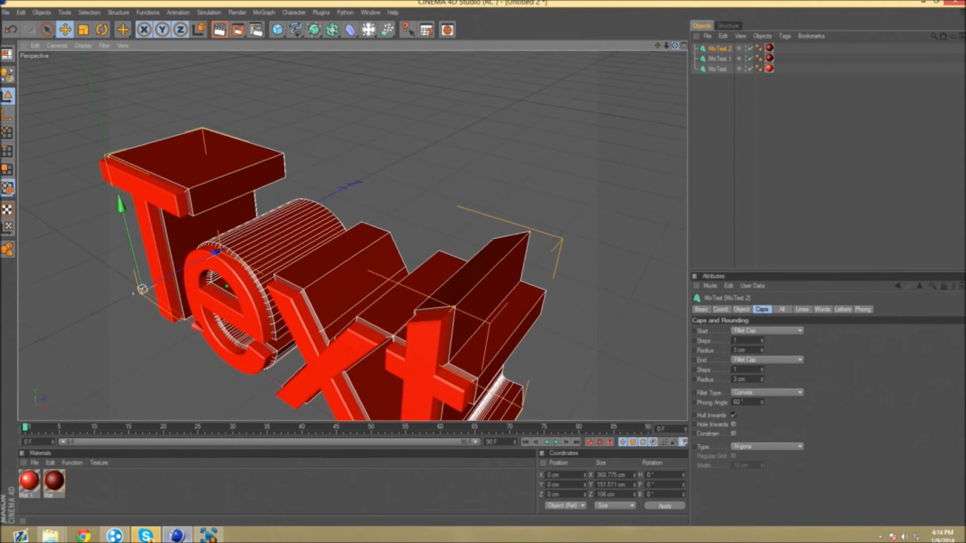
drag(133, 294, 133, 292)
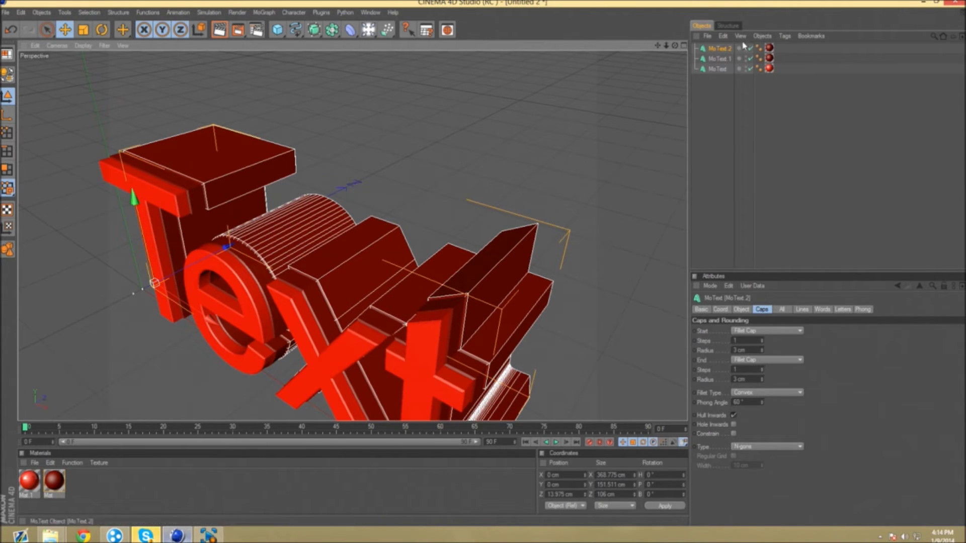
click(29, 481)
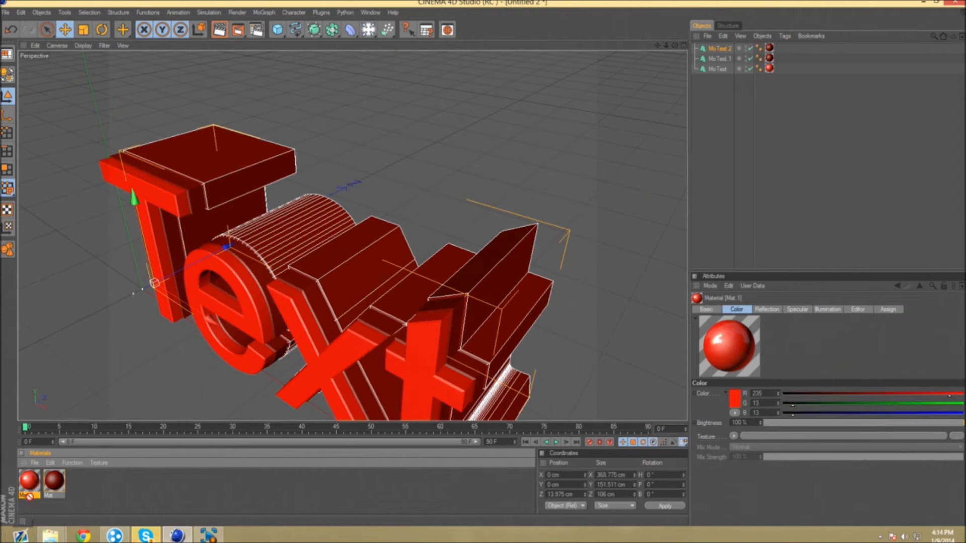
drag(722, 52, 722, 52)
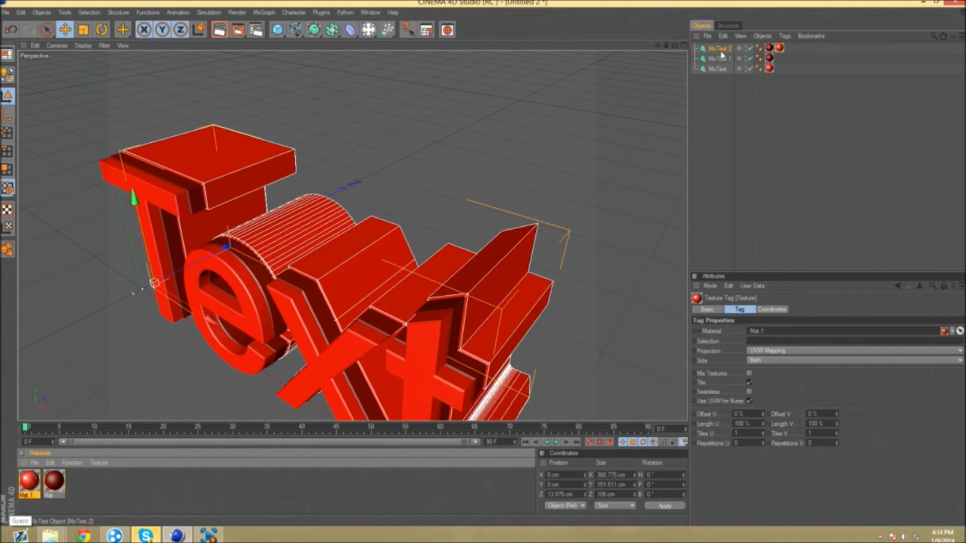
Make another copy of MoText.1 for a further dark red text layer.
click(716, 50)
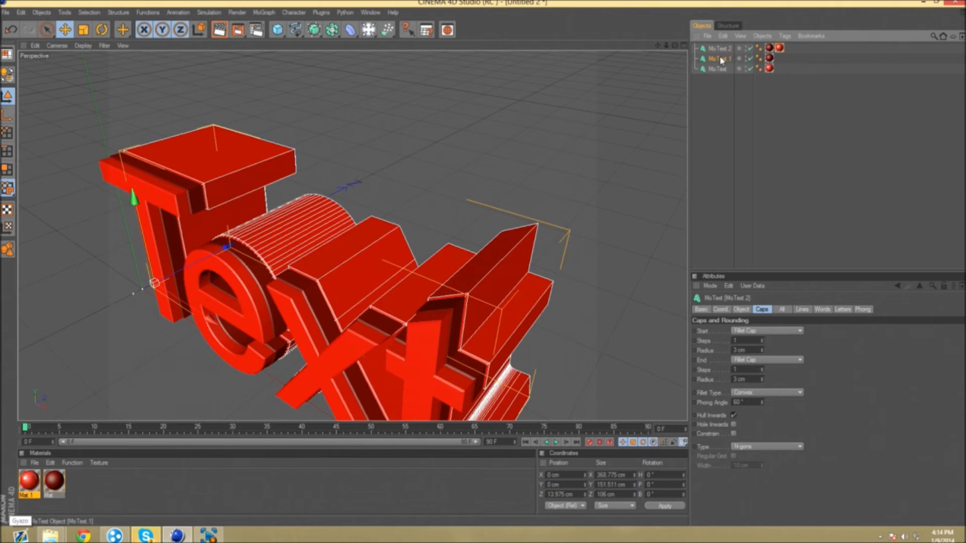
click(722, 60)
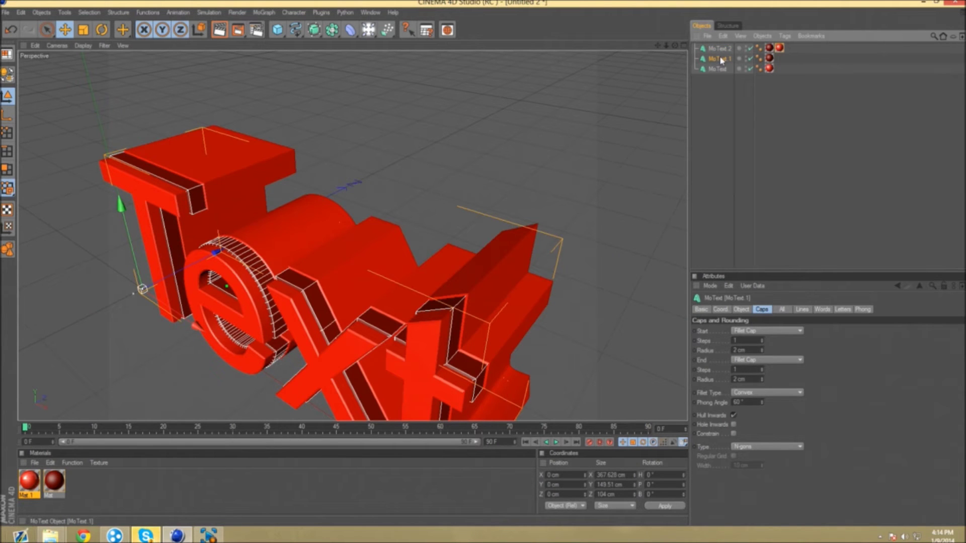
key(ctrl+c)
key(ctrl+v)
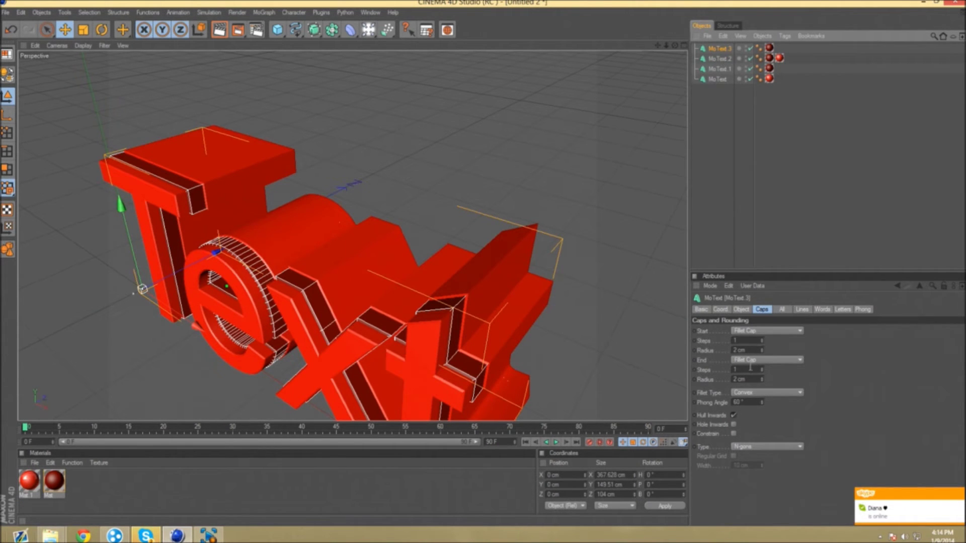
Set both fillet cap radii of the new copy to 3 cm and move it back along Z to about 32 cm.
click(762, 348)
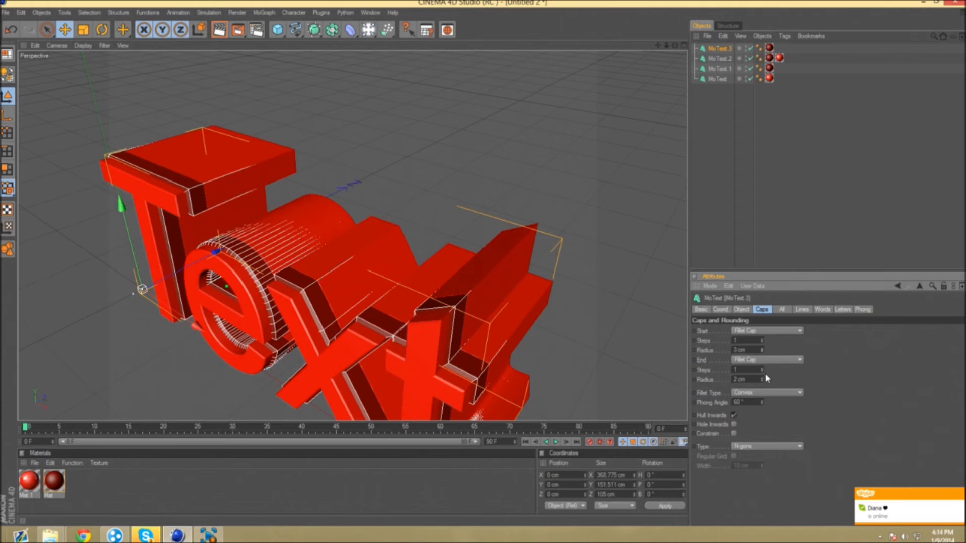
click(762, 377)
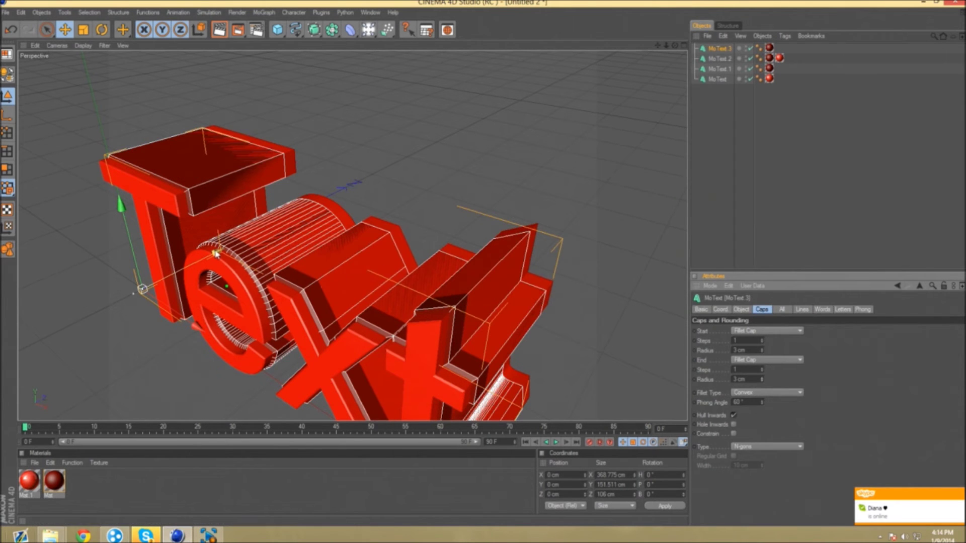
drag(225, 248, 240, 240)
drag(132, 292, 134, 292)
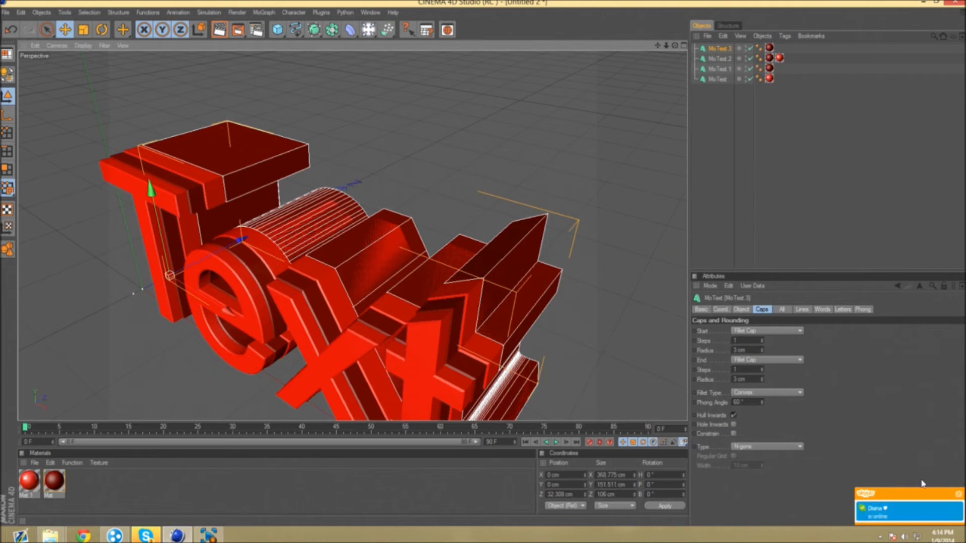
Increase the rearmost text layer's start and end fillet radii to 4 cm and nudge it slightly forward along Z.
click(762, 349)
click(762, 378)
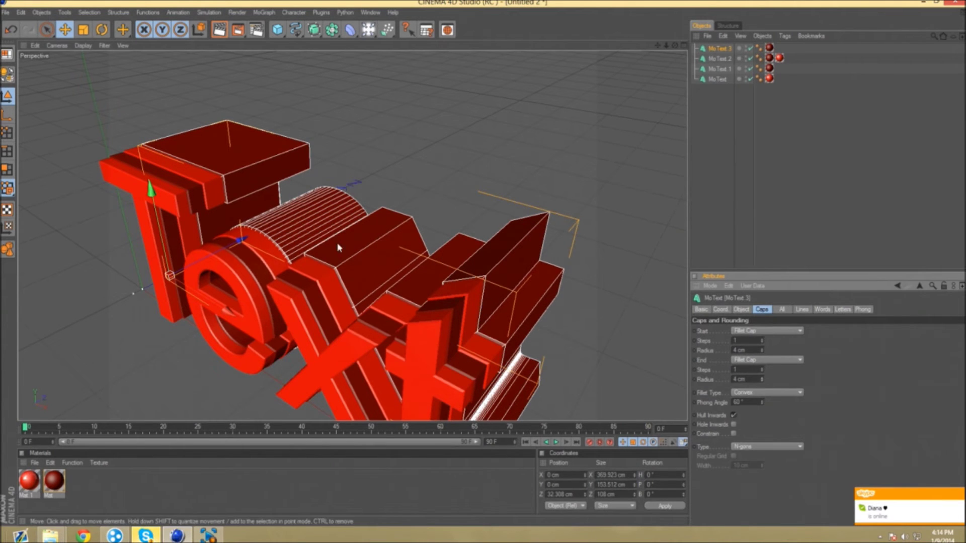
drag(242, 240, 244, 241)
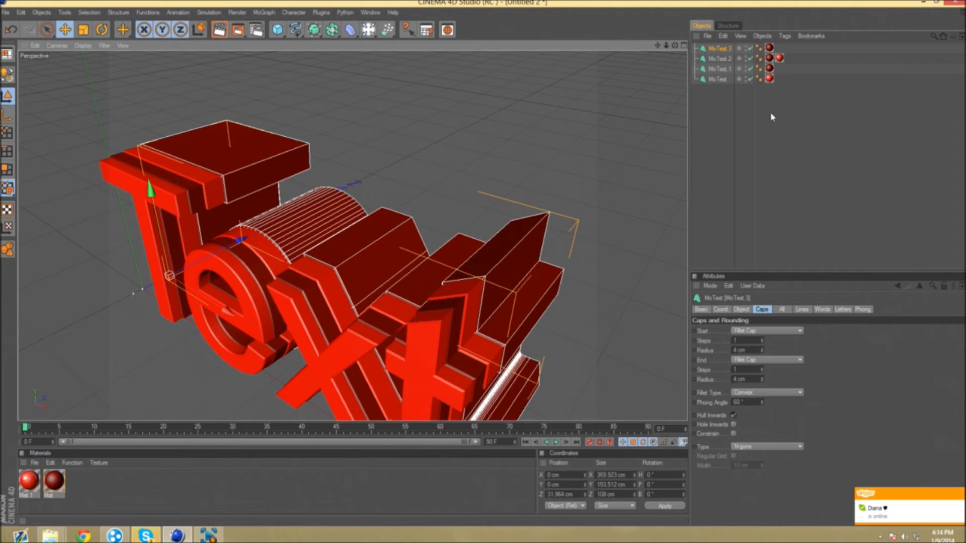
Set the extrusion depth of the rearmost text layer, MoText.3, to 50.
click(740, 309)
double_click(748, 330)
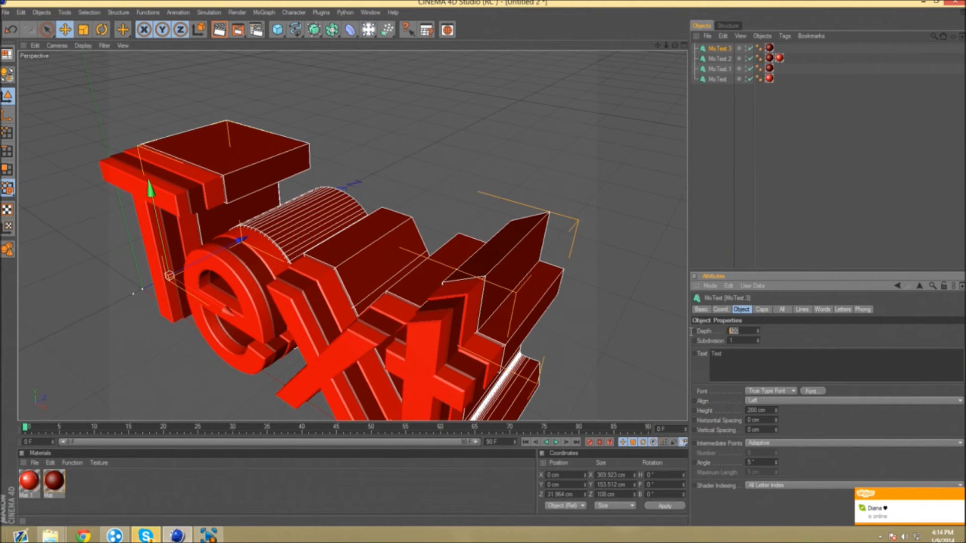
key(BackSpace)
text(5)
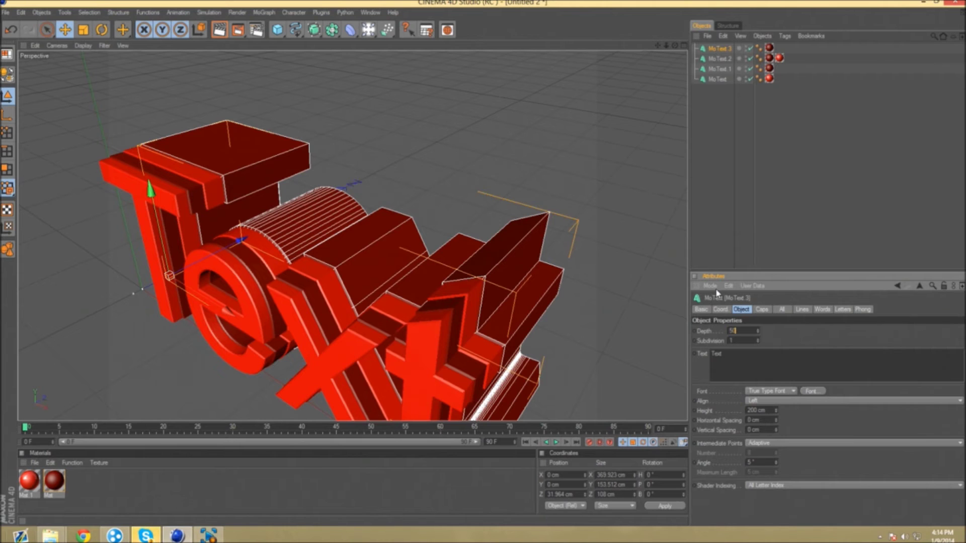
text(0)
key(Return)
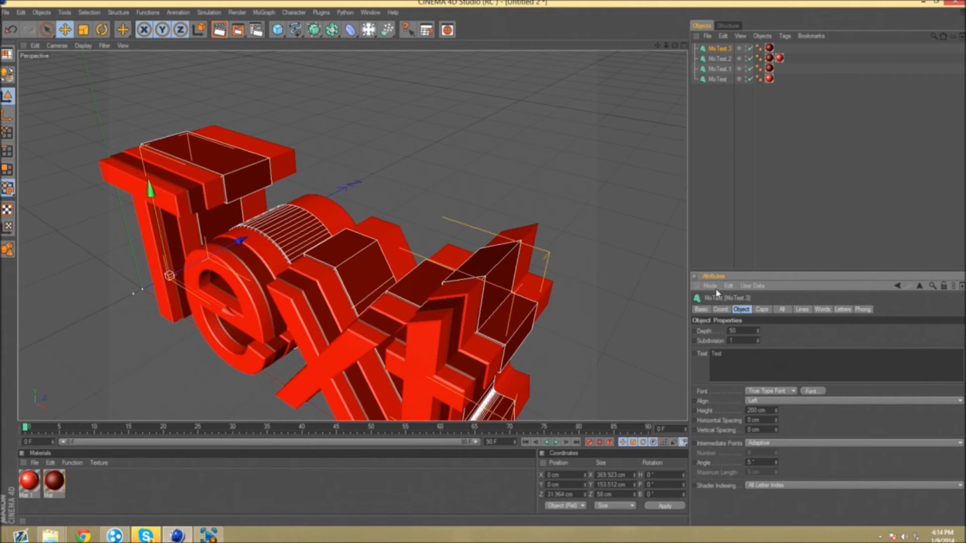
Set the extrusion depth of MoText.2, MoText.1 and MoText to 50 each.
scroll(728, 339, up, 1)
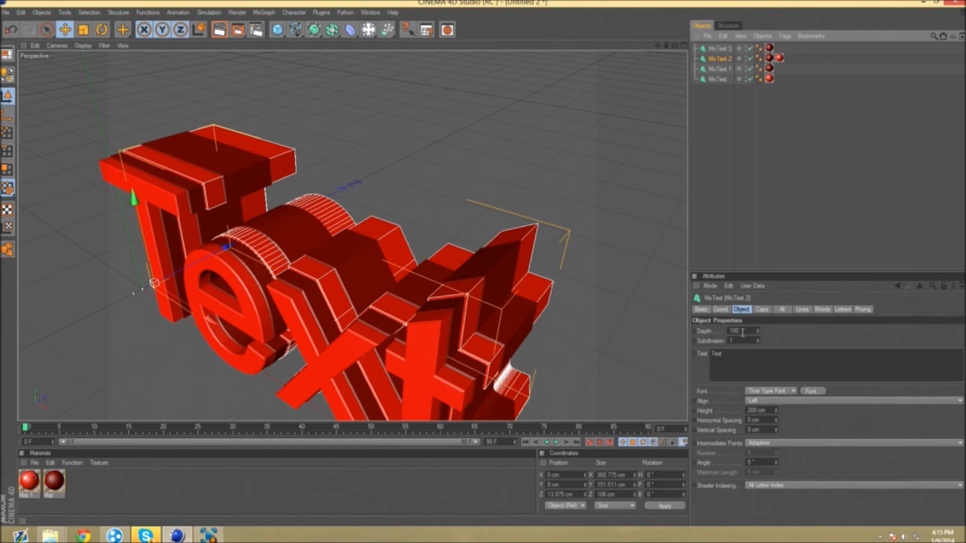
click(743, 331)
key(BackSpace)
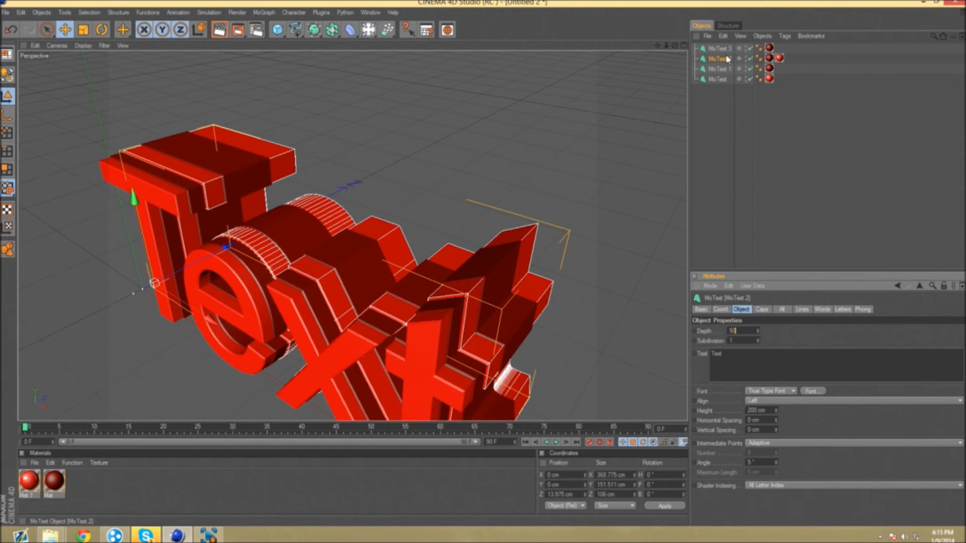
click(725, 68)
click(740, 332)
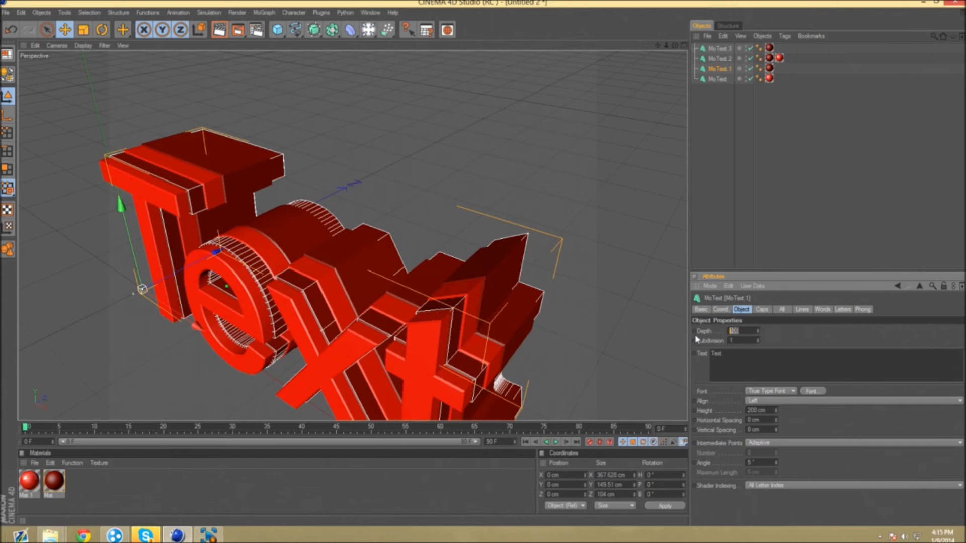
key(BackSpace)
text(50)
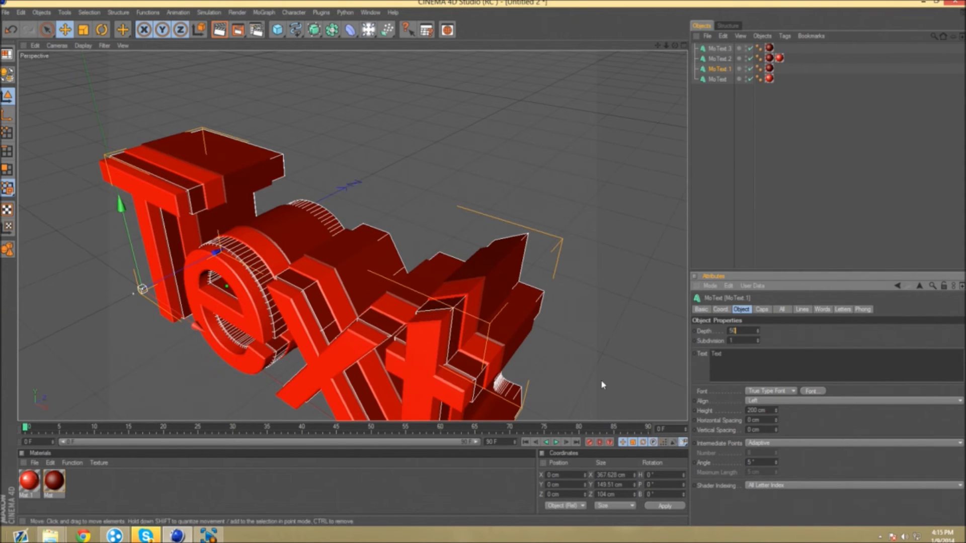
click(718, 79)
click(728, 333)
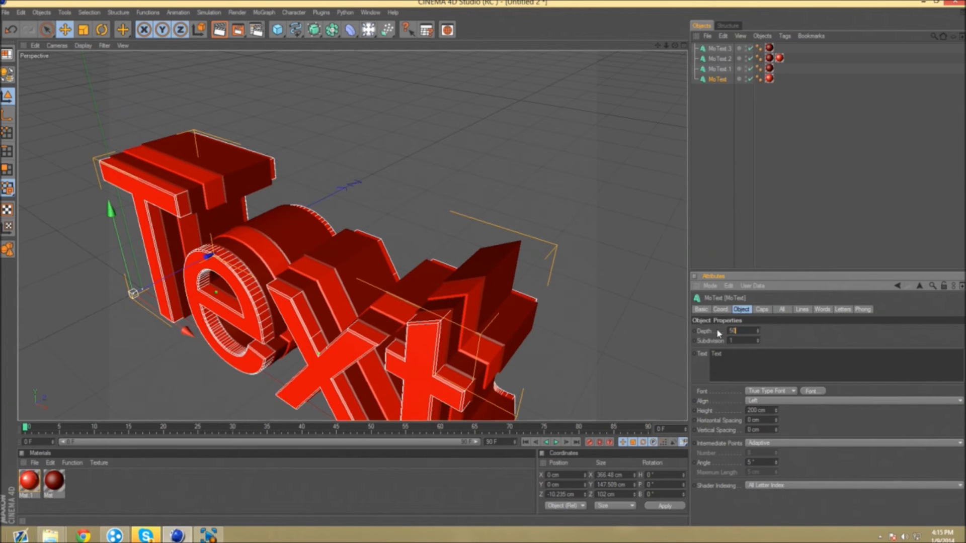
click(816, 333)
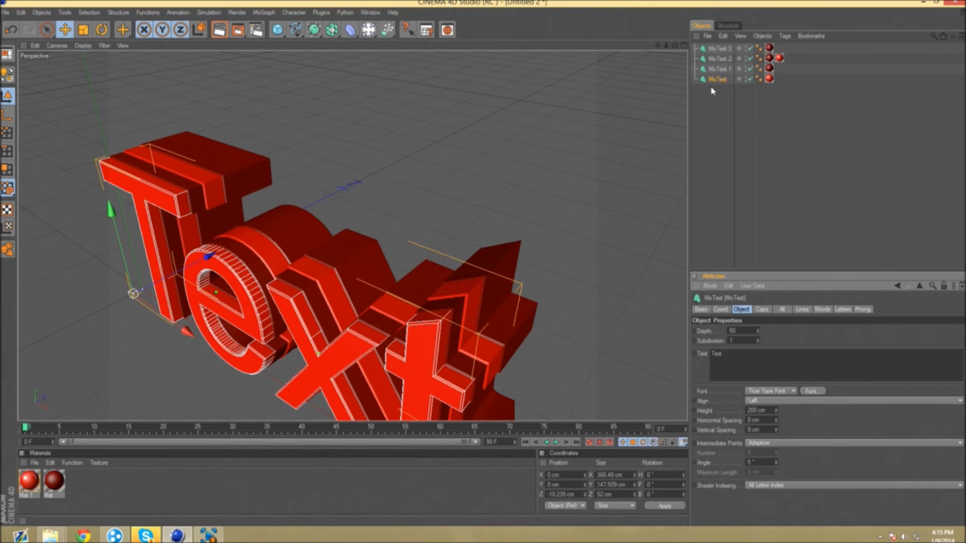
Set the depth of MoText.3 to 25 and shorten the depth of MoText.2 as well.
click(722, 49)
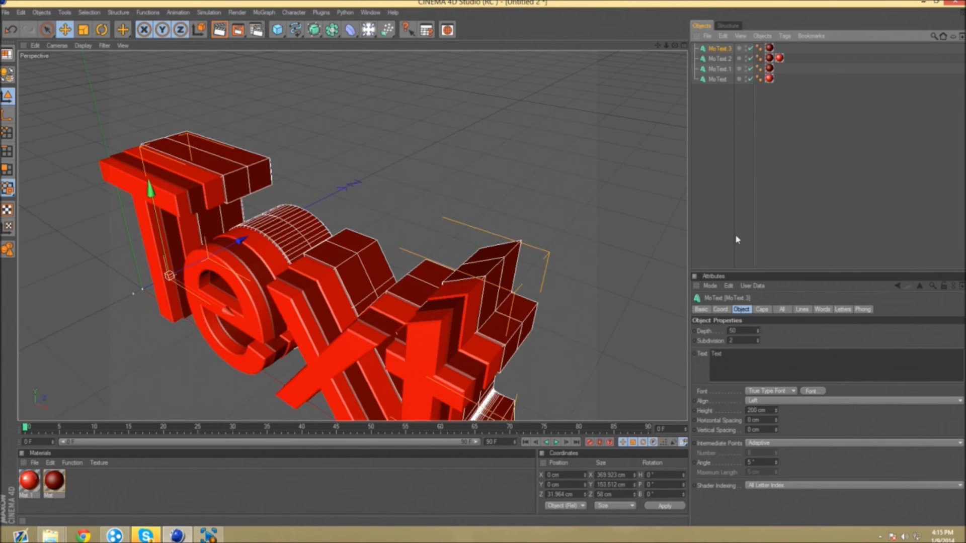
click(743, 331)
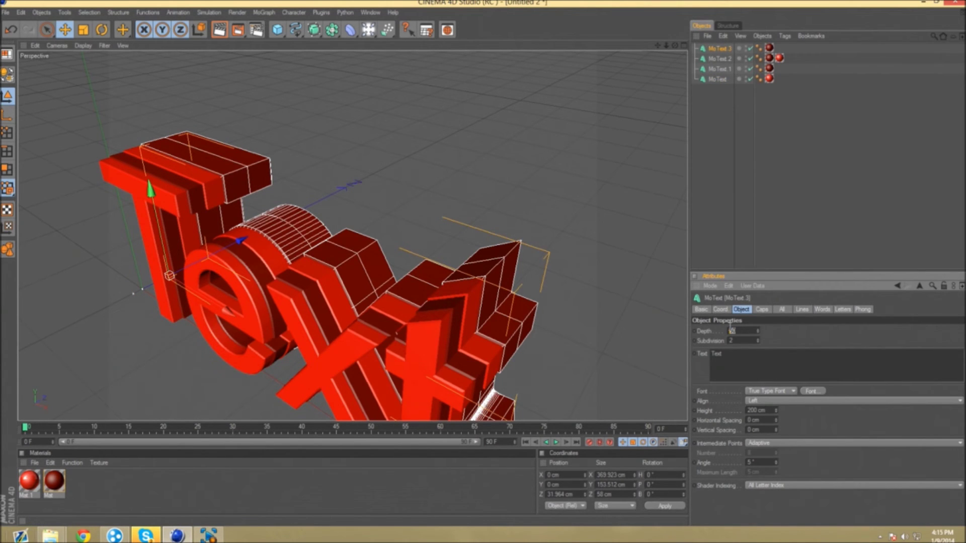
text(25)
key(Return)
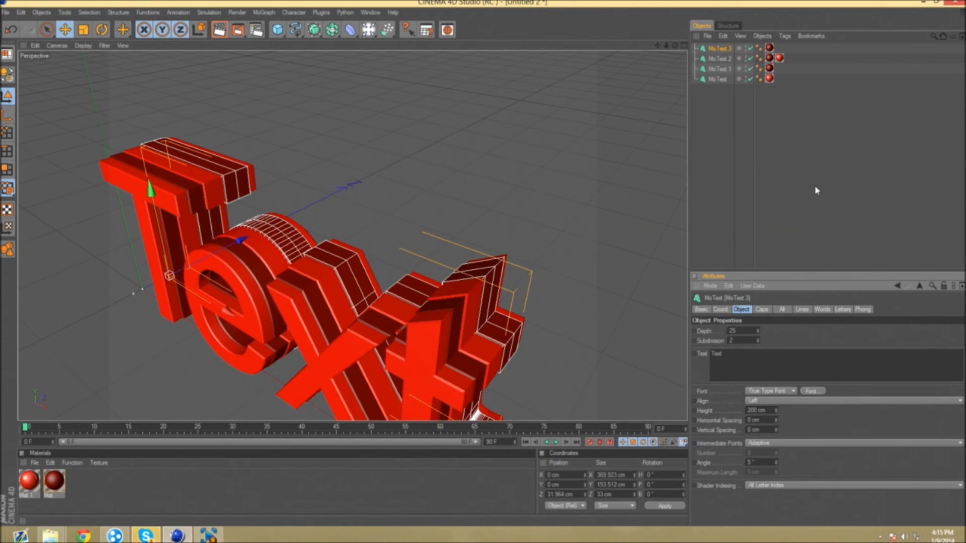
click(719, 59)
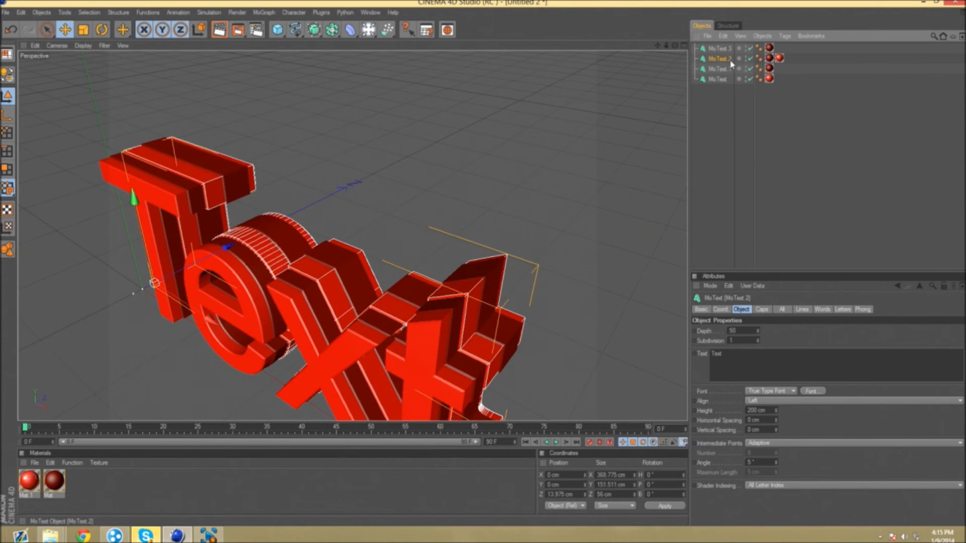
click(748, 330)
key(BackSpace)
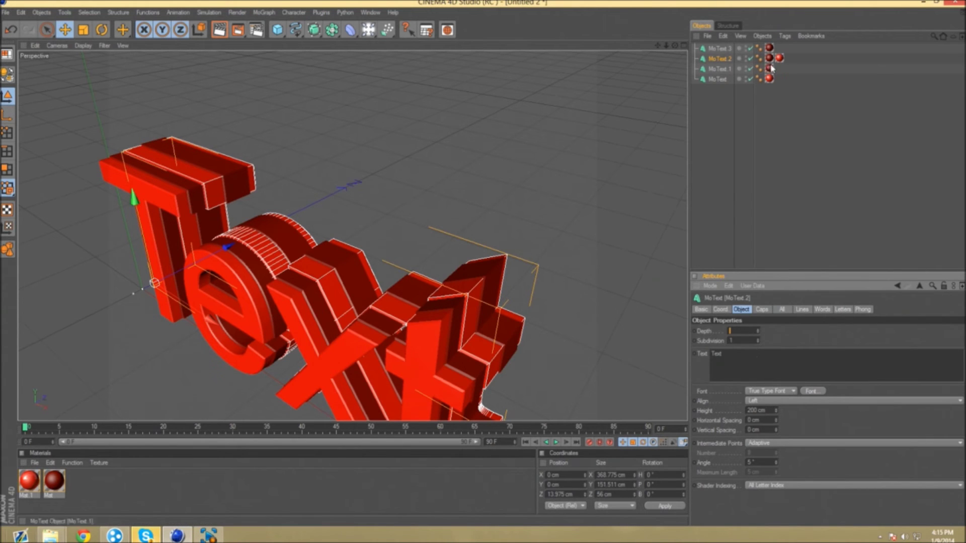
Set the rearmost text layer's depth to 29 and try to shift that layer forward along Z.
click(719, 48)
click(738, 331)
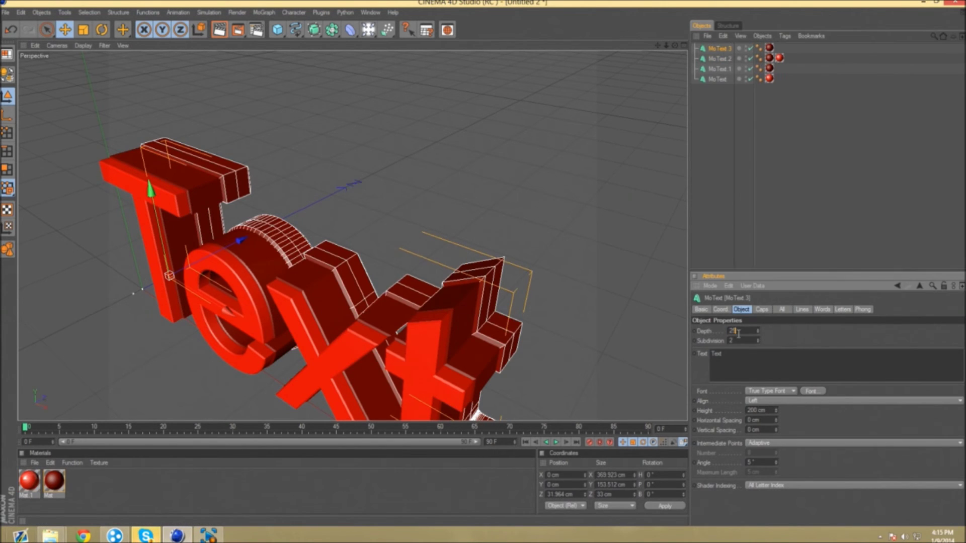
click(757, 330)
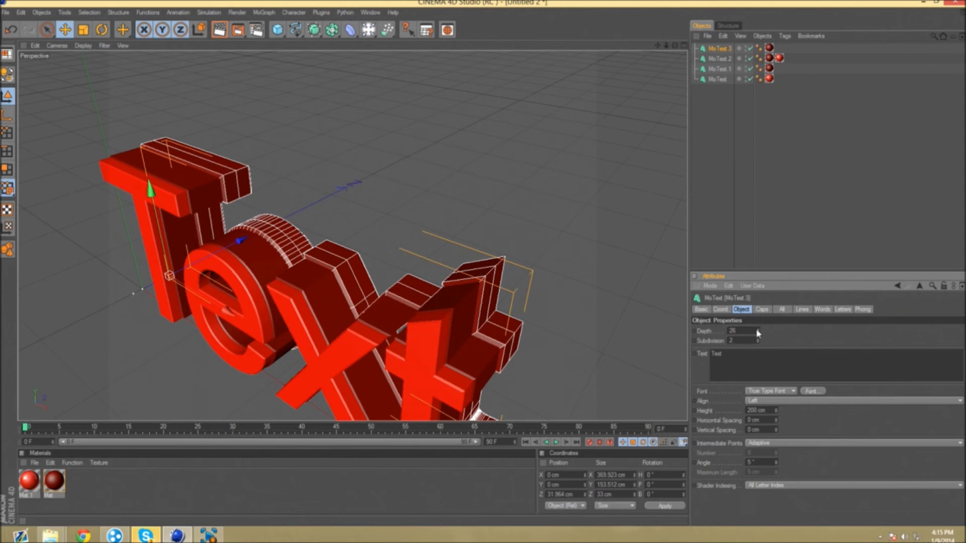
click(597, 260)
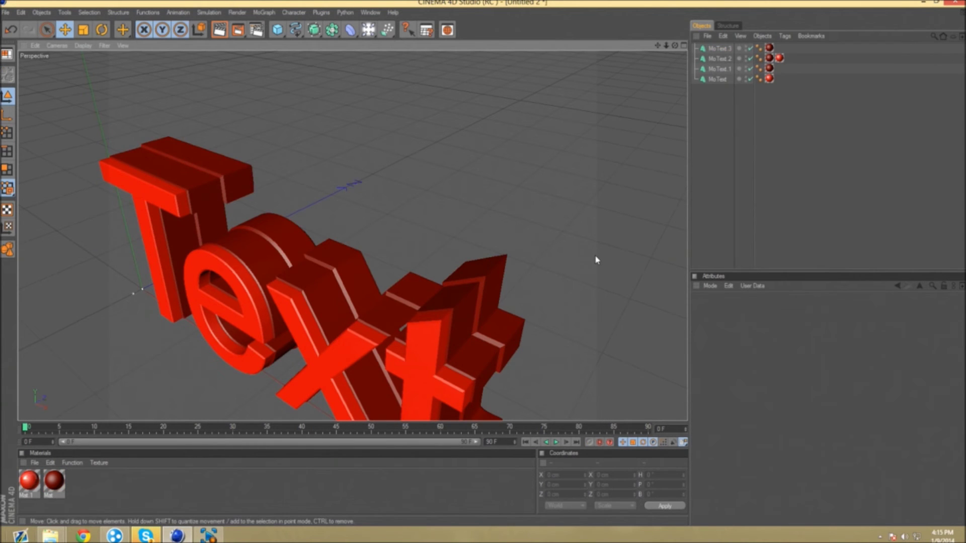
drag(675, 46, 699, 57)
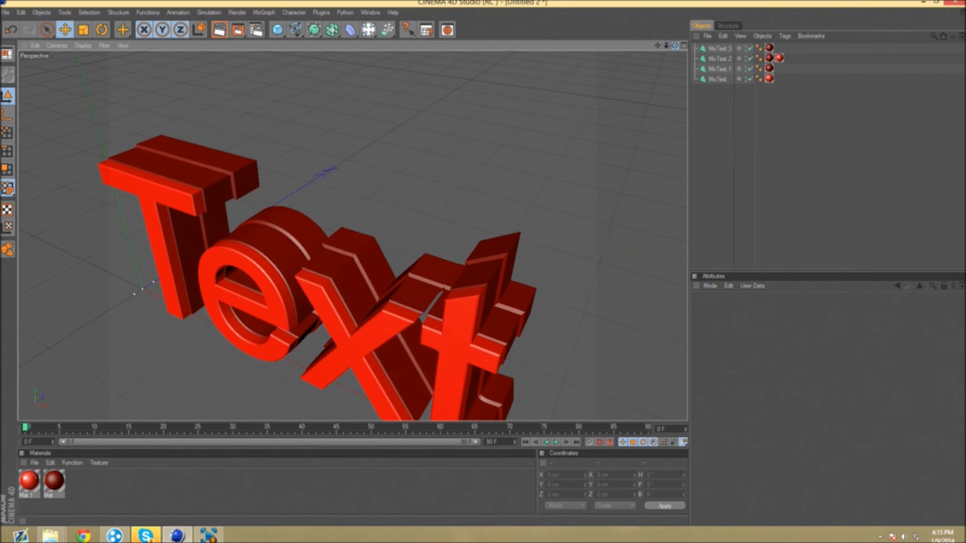
click(727, 49)
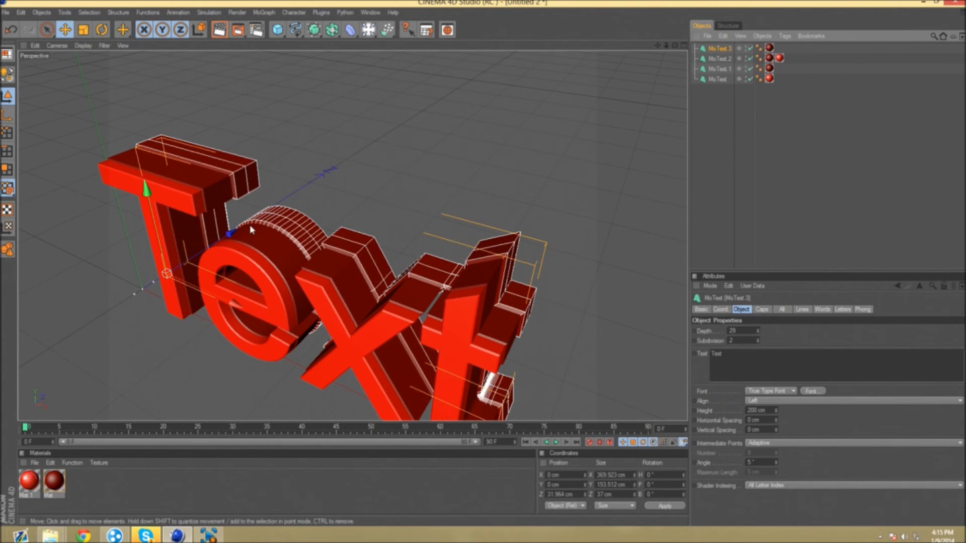
mouse_move(249, 224)
mouse_down()
mouse_move(261, 217)
mouse_move(234, 234)
mouse_up()
Undo the recent edits through the depth changes, the MoText.3 copy and the bright red material on MoText.2.
key(ctrl+z)
key(ctrl+z)
key(ctrl+z)
key(ctrl+z)
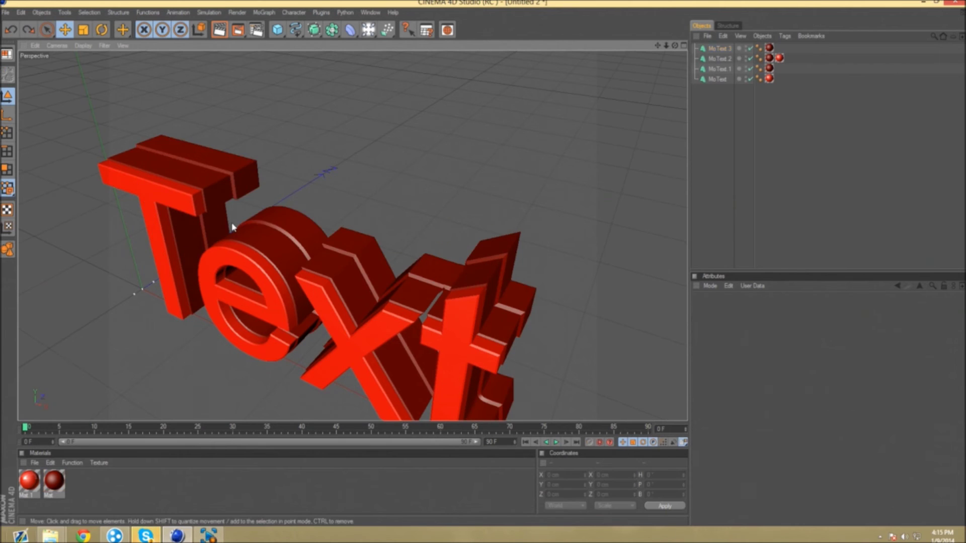
key(ctrl+z)
key(ctrl+z)
key(ctrl+z)
key(ctrl+z)
key(ctrl+z)
key(ctrl+z)
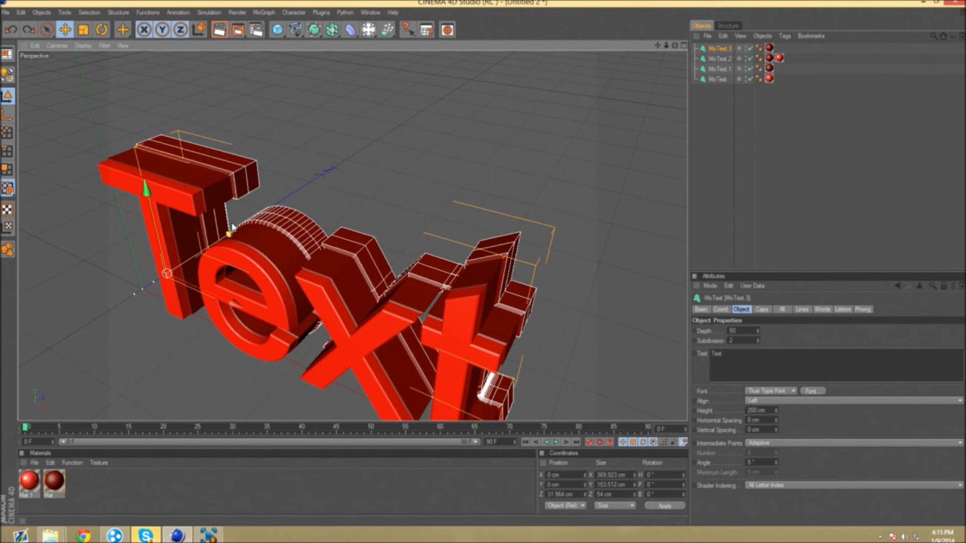
key(ctrl+z)
key(ctrl+z)
key(ctrl+z)
key(ctrl+z)
key(ctrl+z)
key(ctrl+z)
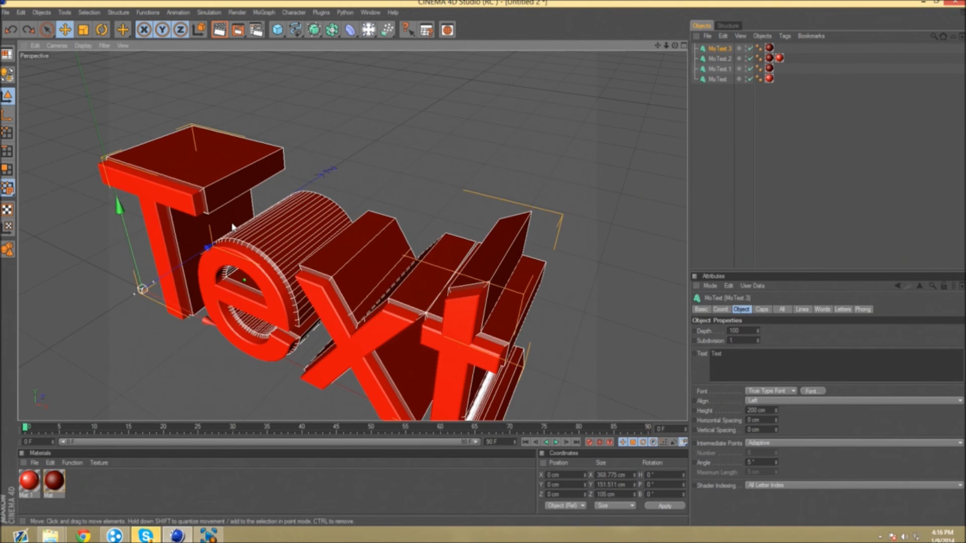
key(ctrl+z)
key(ctrl+z)
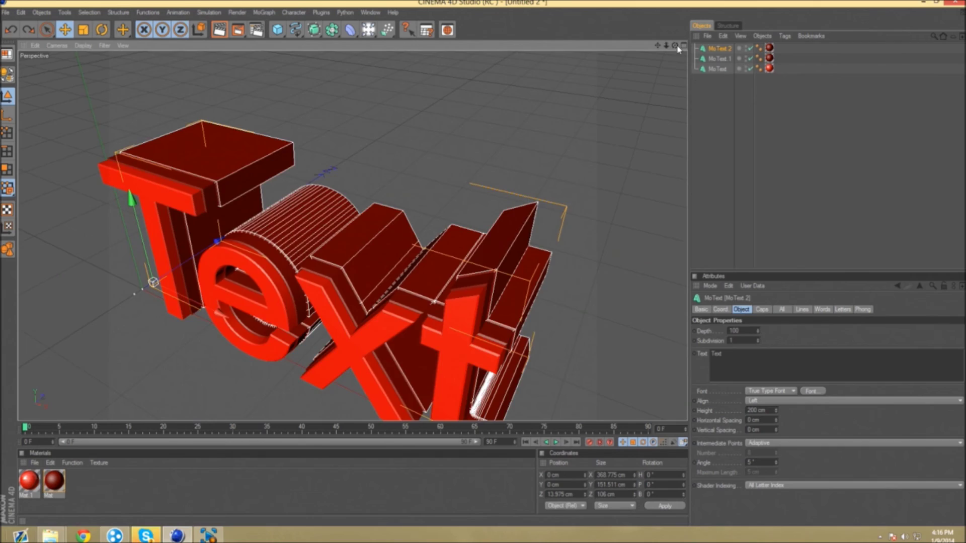
Examine the three-layer text from the front, from ground level and slightly above.
mouse_move(675, 45)
mouse_down()
mouse_move(724, 30)
mouse_move(618, 71)
mouse_move(734, 38)
mouse_move(784, 36)
mouse_move(825, 50)
mouse_move(679, 75)
mouse_move(674, 30)
mouse_up()
key(ctrl+shift+z)
key(ctrl+shift+z)
key(ctrl+shift+z)
key(ctrl+shift+z)
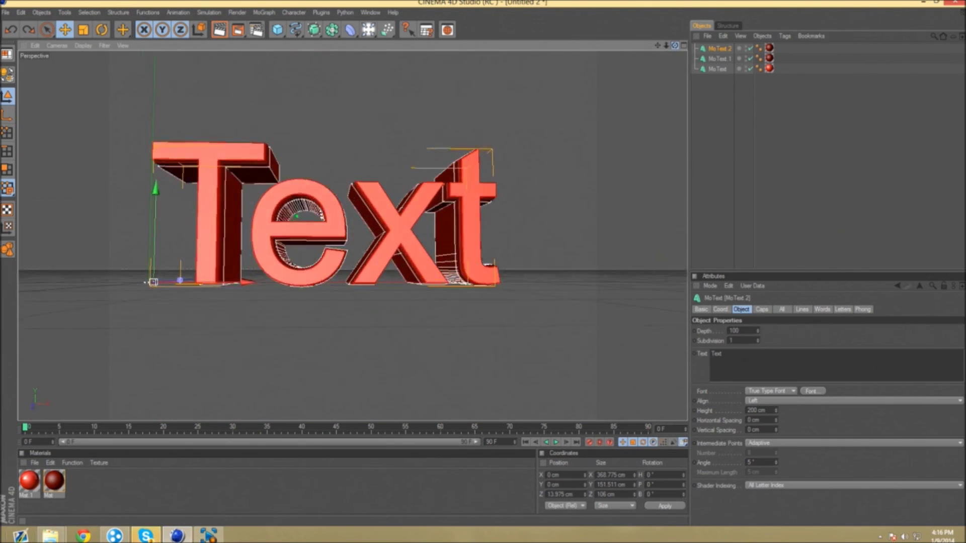
key(ctrl+shift+z)
key(ctrl+shift+z)
key(ctrl+shift+z)
key(ctrl+shift+z)
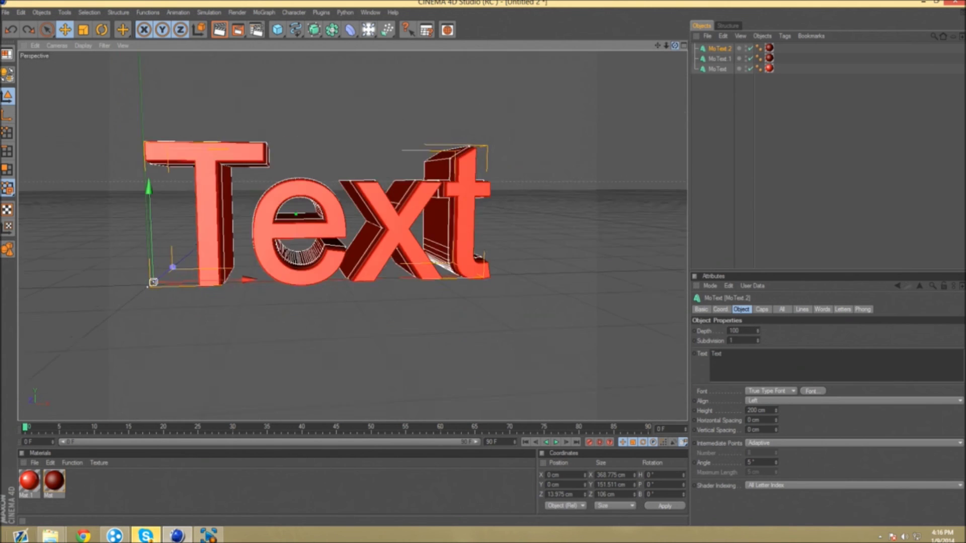
key(ctrl+shift+z)
key(ctrl+shift+z)
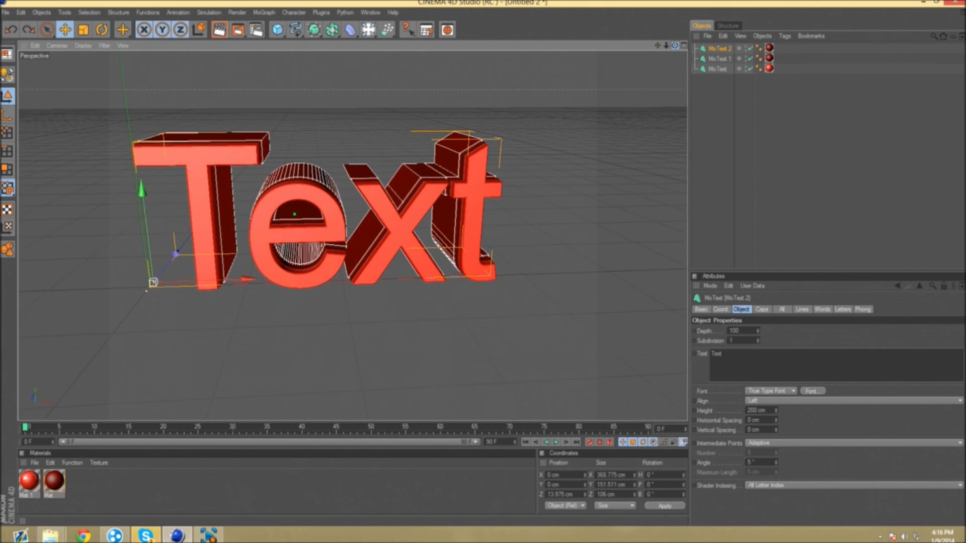
Add a Sky shader object to the scene.
click(8, 12)
mouse_move(50, 15)
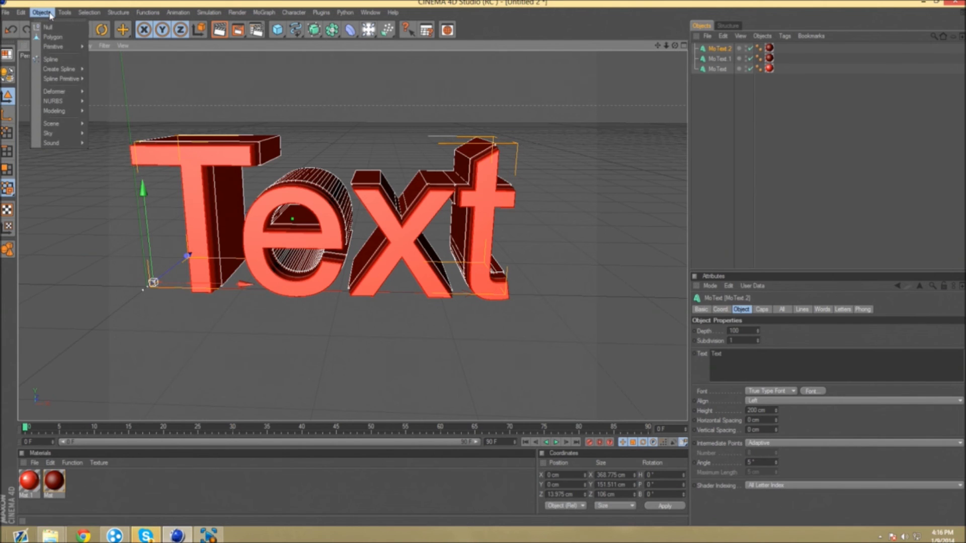
mouse_move(60, 133)
click(112, 139)
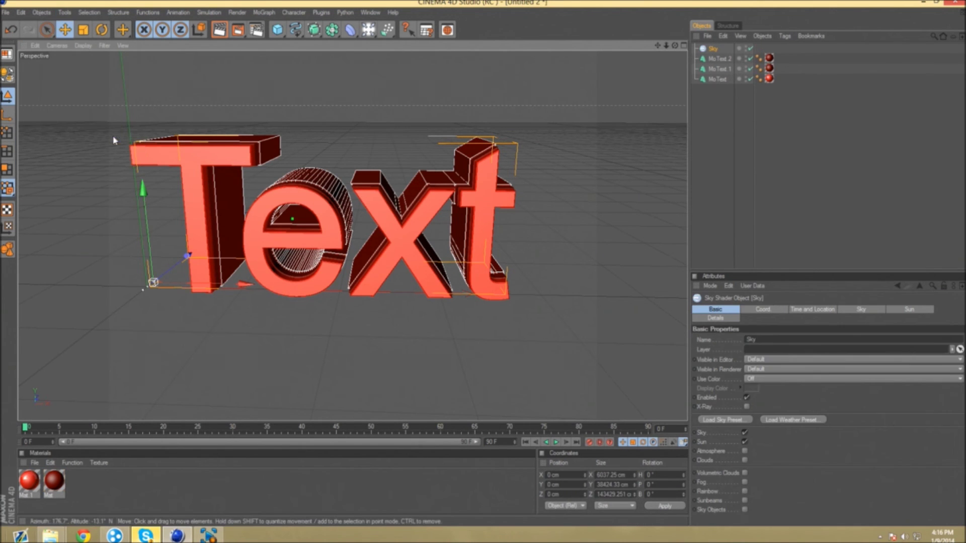
mouse_move(675, 45)
mouse_down()
mouse_move(686, 22)
mouse_move(687, 60)
mouse_move(690, 28)
mouse_move(696, 39)
mouse_move(677, 50)
mouse_up()
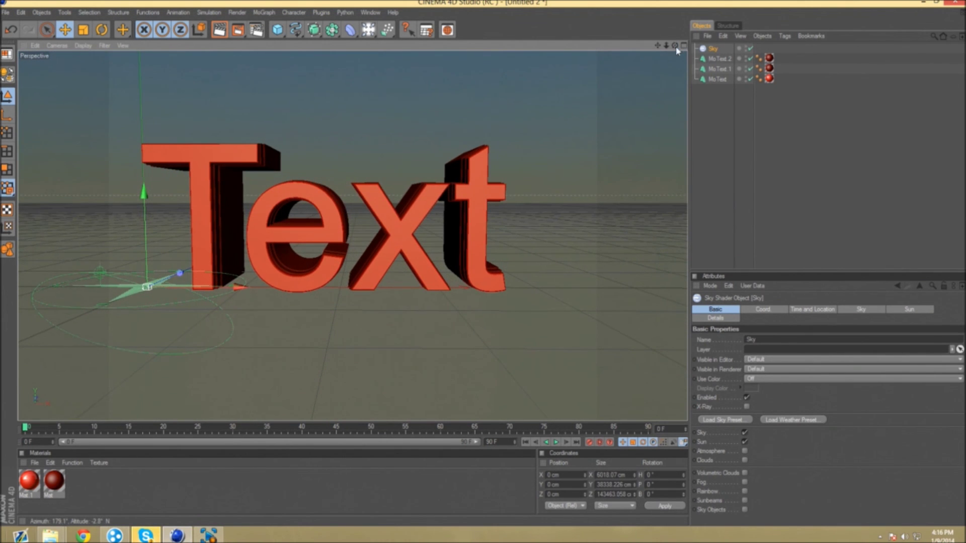
Enable Atmosphere on the sky, and try Clouds before switching that option off again.
click(746, 452)
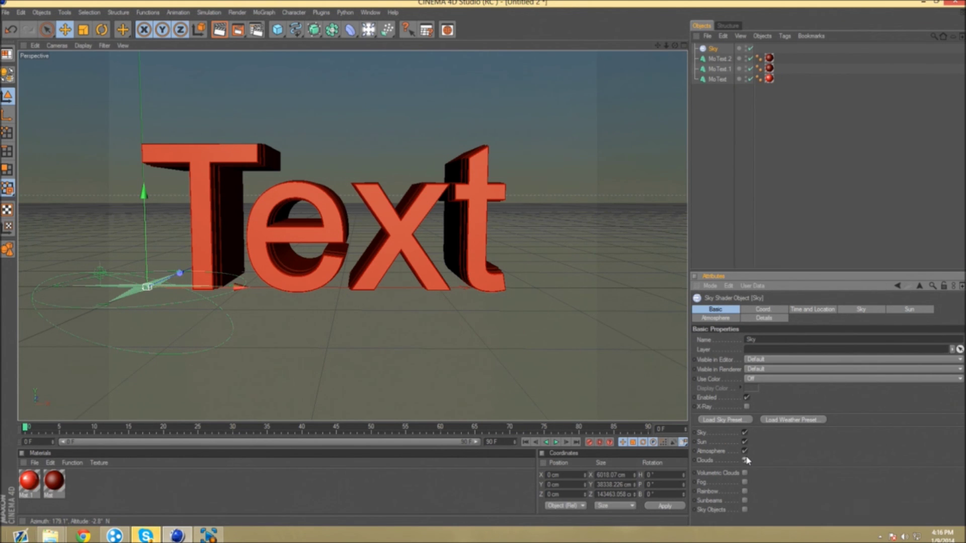
click(746, 461)
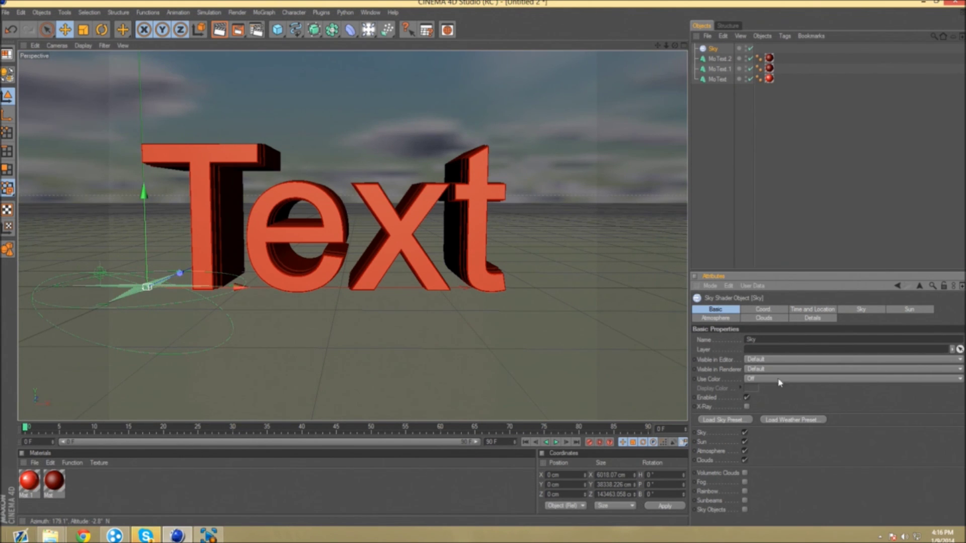
click(746, 460)
Review the sky's Time and Location, Sky and Sun settings, including the sun's preview color, and check the text against the sky.
drag(814, 311, 849, 309)
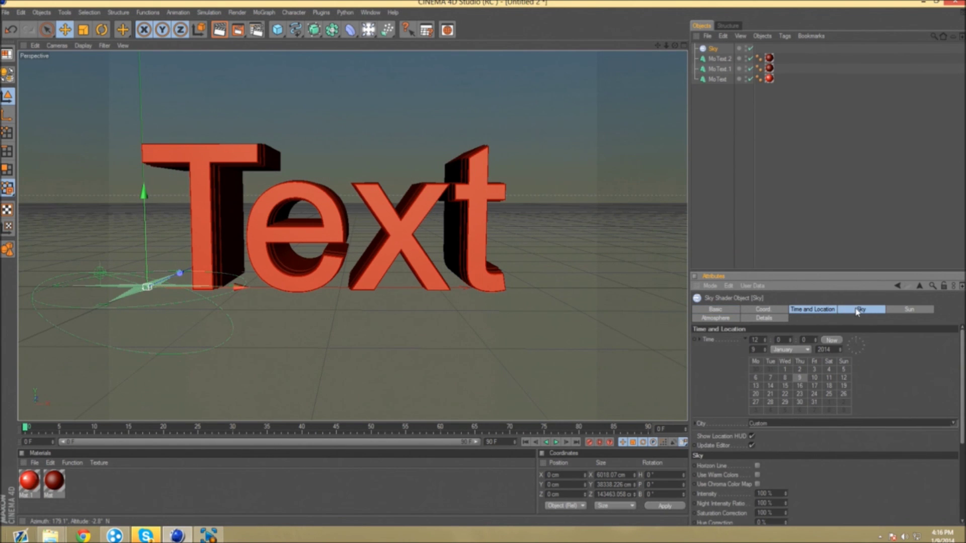
click(895, 311)
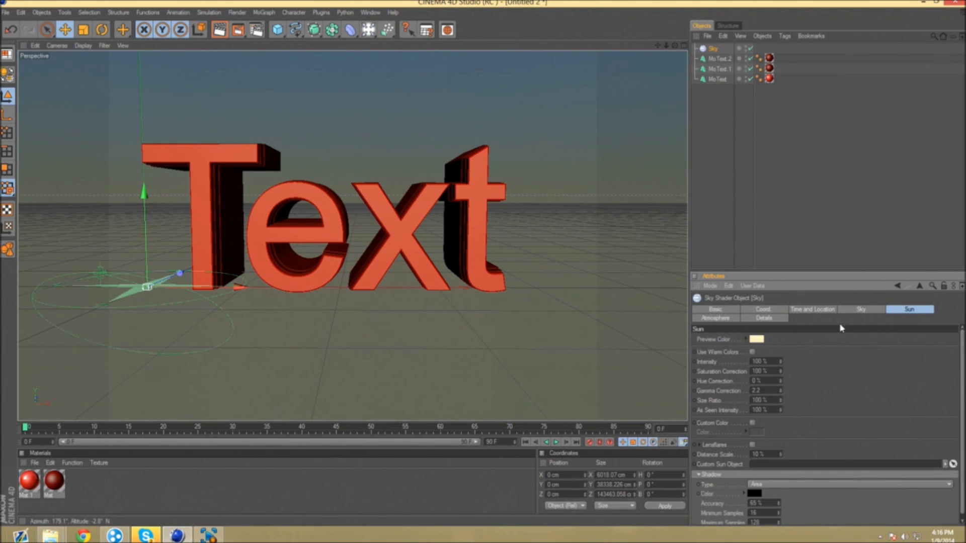
click(756, 339)
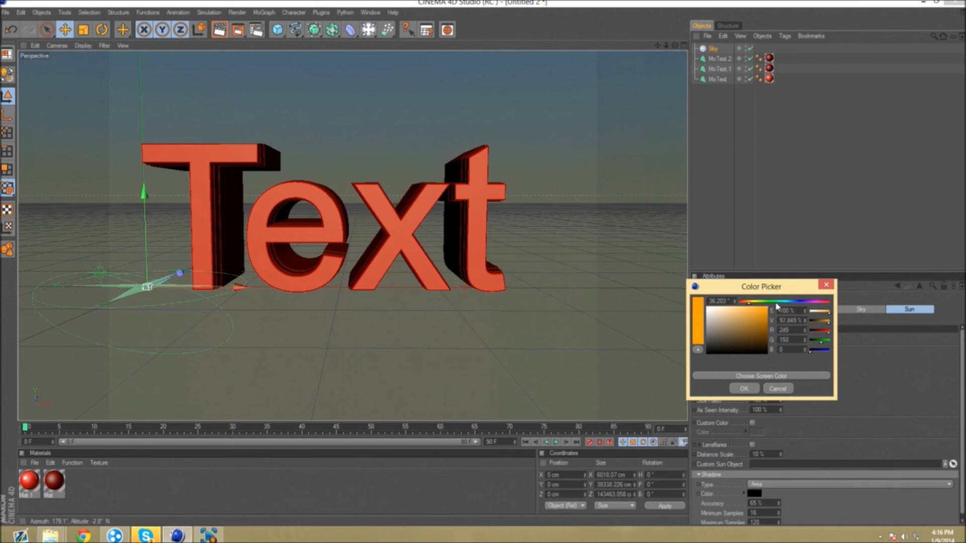
click(744, 389)
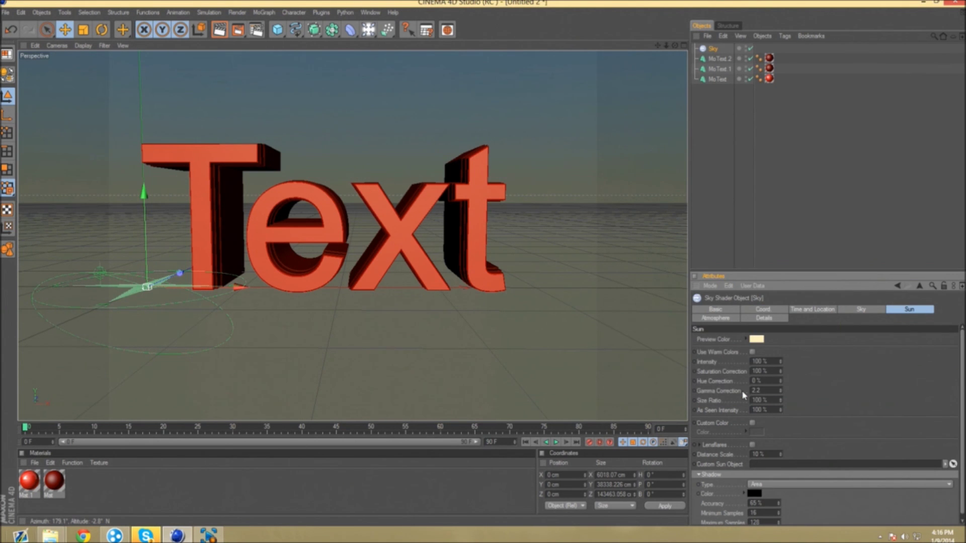
click(875, 311)
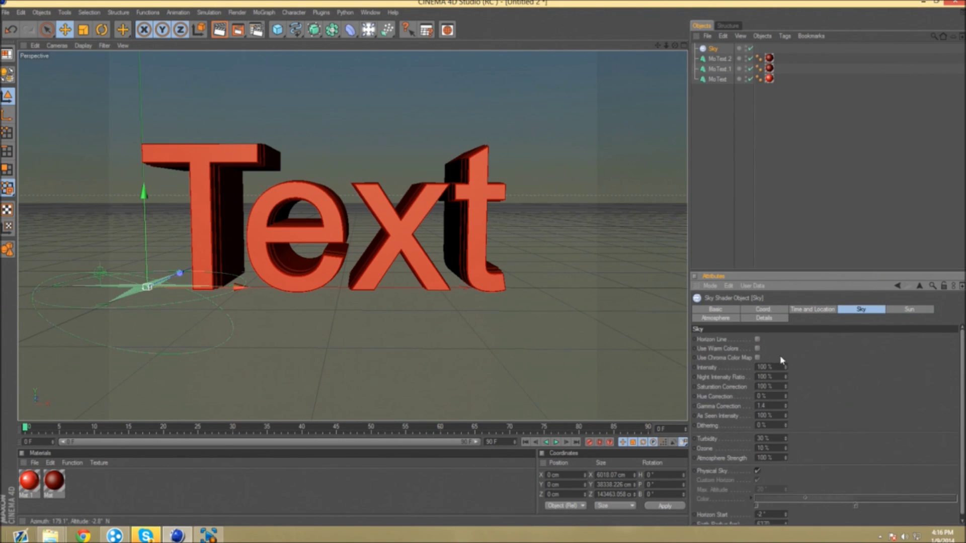
scroll(835, 376, down, 1)
click(705, 310)
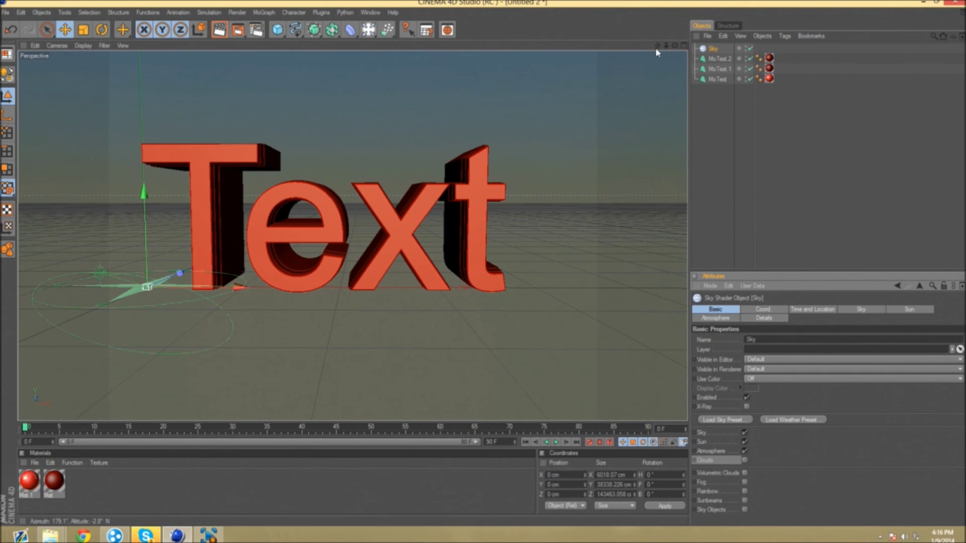
drag(657, 46, 658, 67)
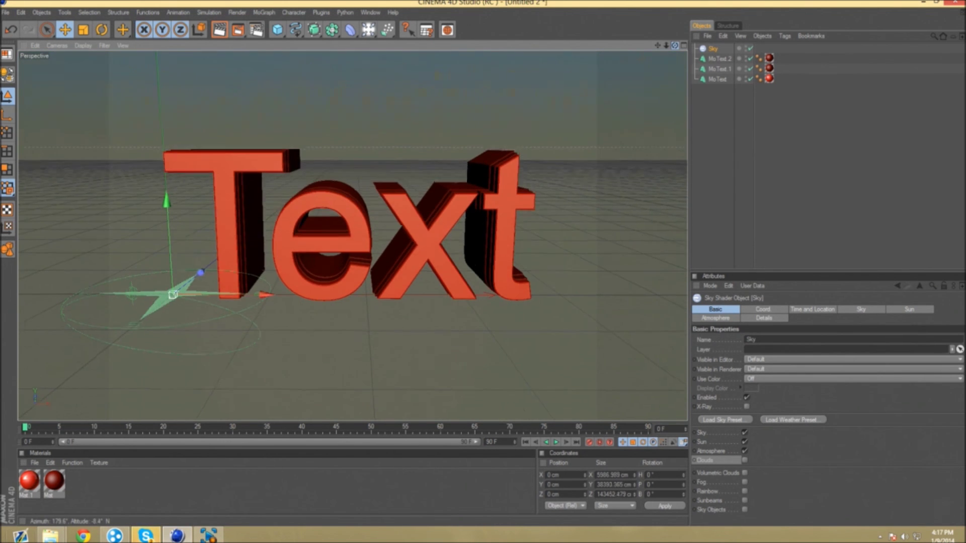